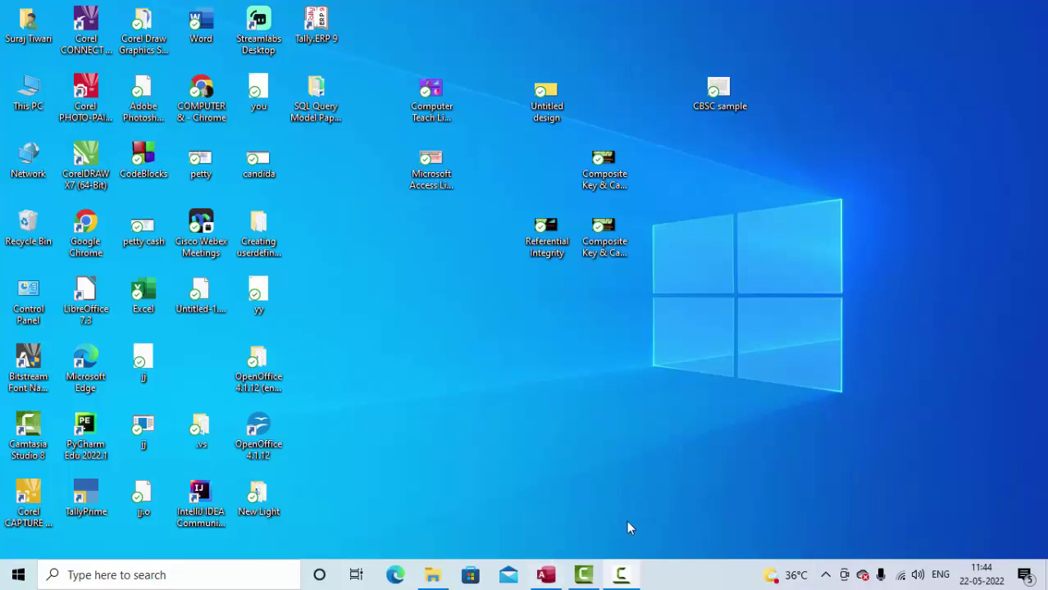
Restore the Database20 Access window showing the 8-record StudentQQ query datasheet.
{"action": "left_click", "coordinate": [549, 574]}
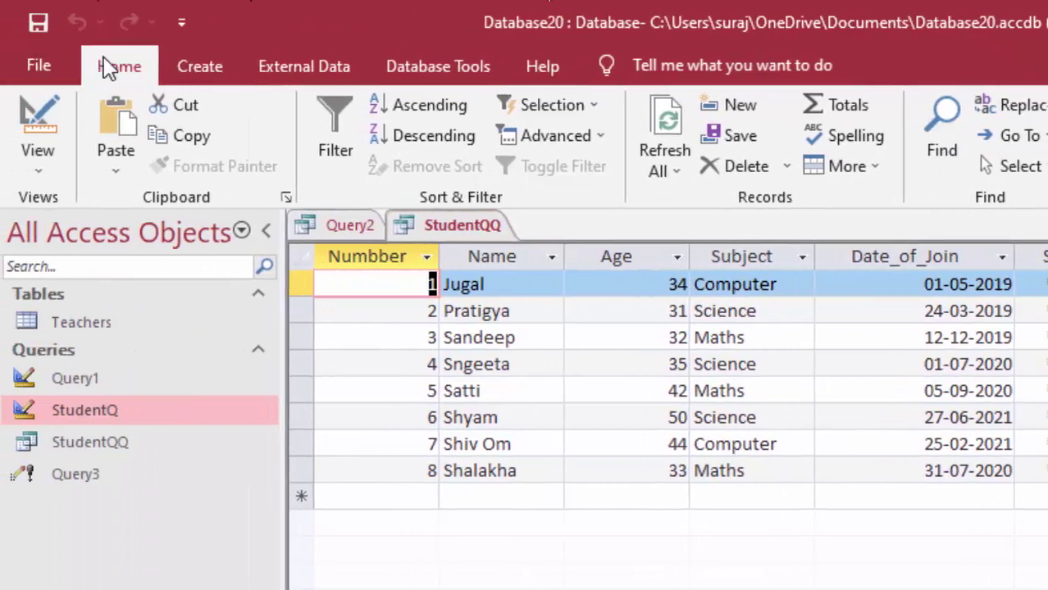
Create a blank Query4 with no tables added and switch it to SQL view.
{"action": "left_click", "coordinate": [186, 66]}
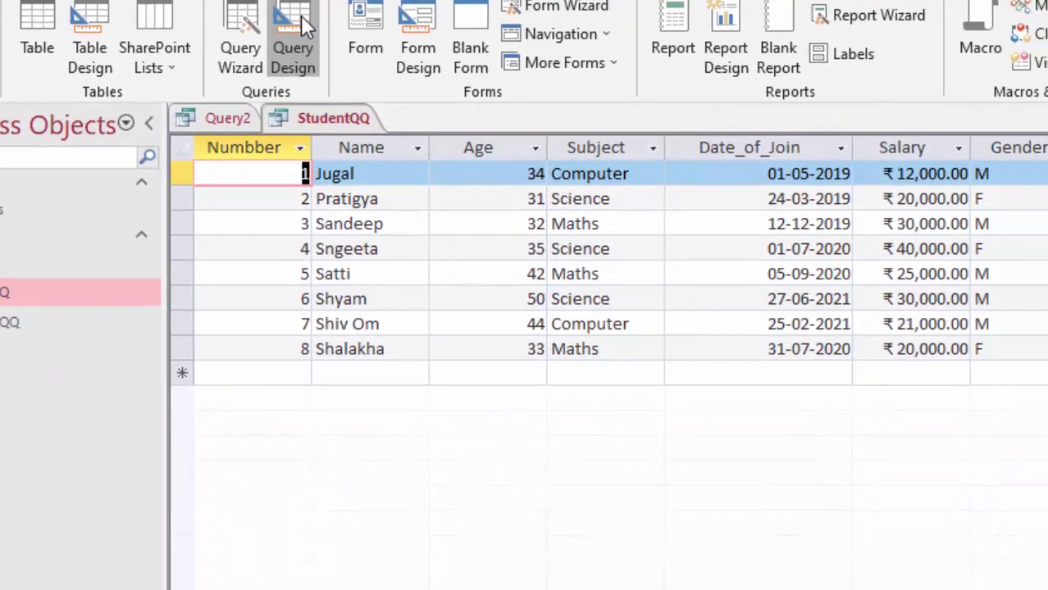
{"action": "left_click", "coordinate": [300, 21]}
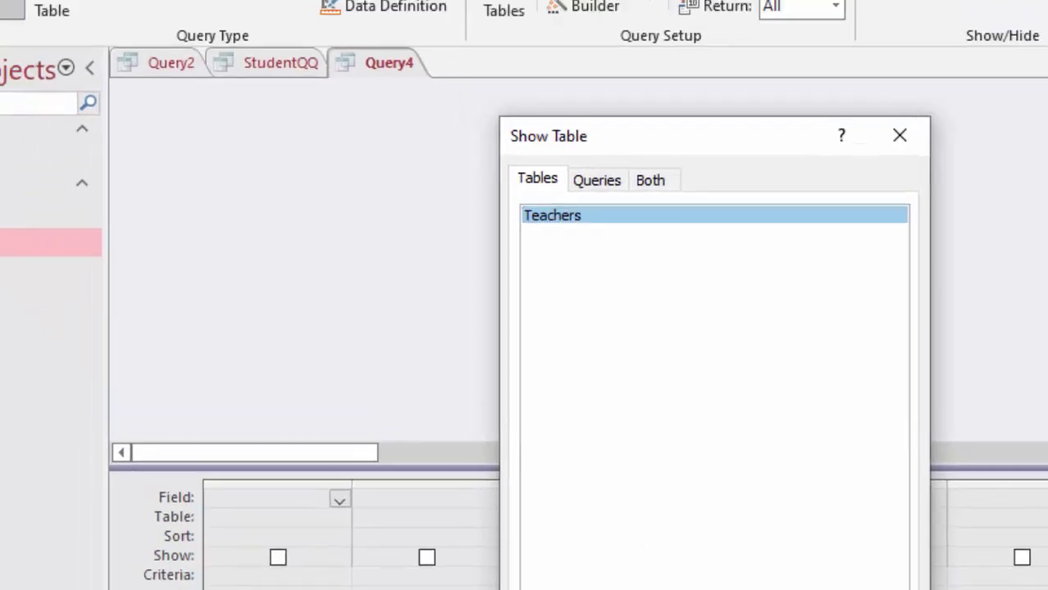
{"action": "left_click", "coordinate": [656, 565]}
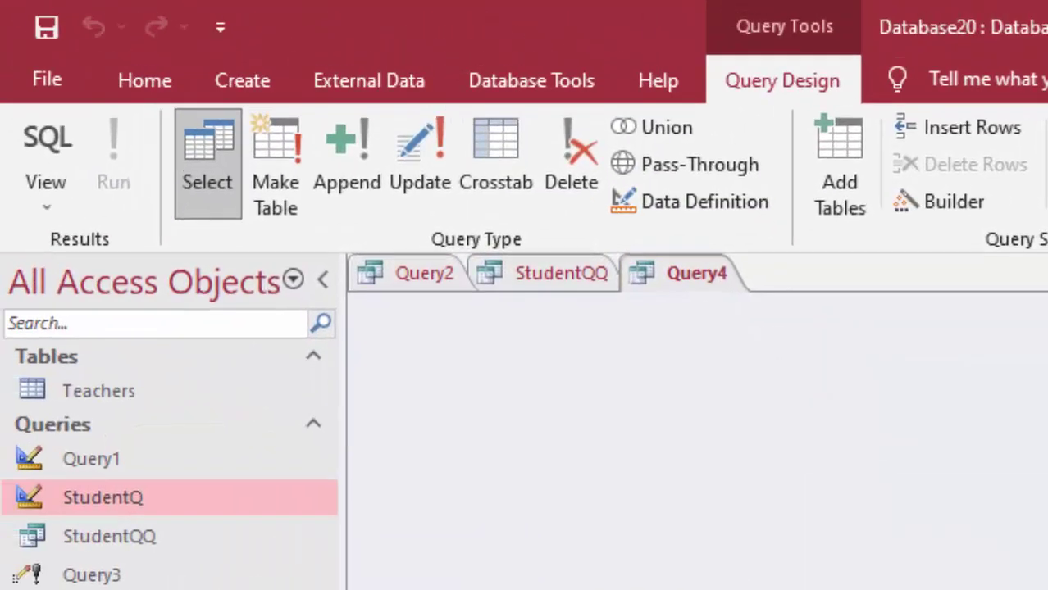
{"action": "left_click", "coordinate": [40, 148]}
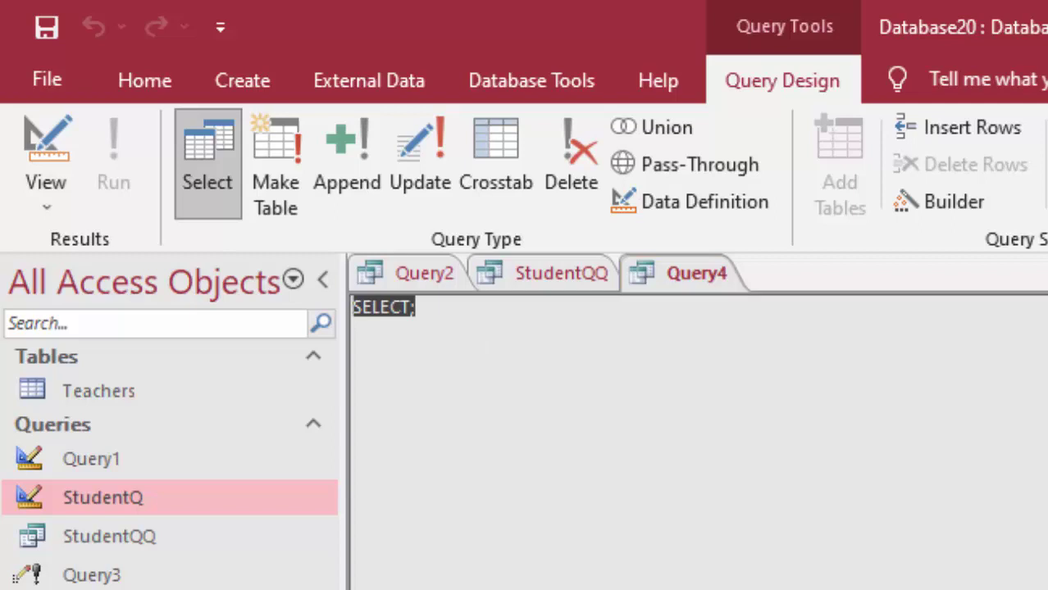
Write the SQL 'SELECT * from Teachers where Salary<30000;' in Query4.
{"action": "left_click", "coordinate": [468, 310]}
{"action": "key", "text": "BackSpace"}
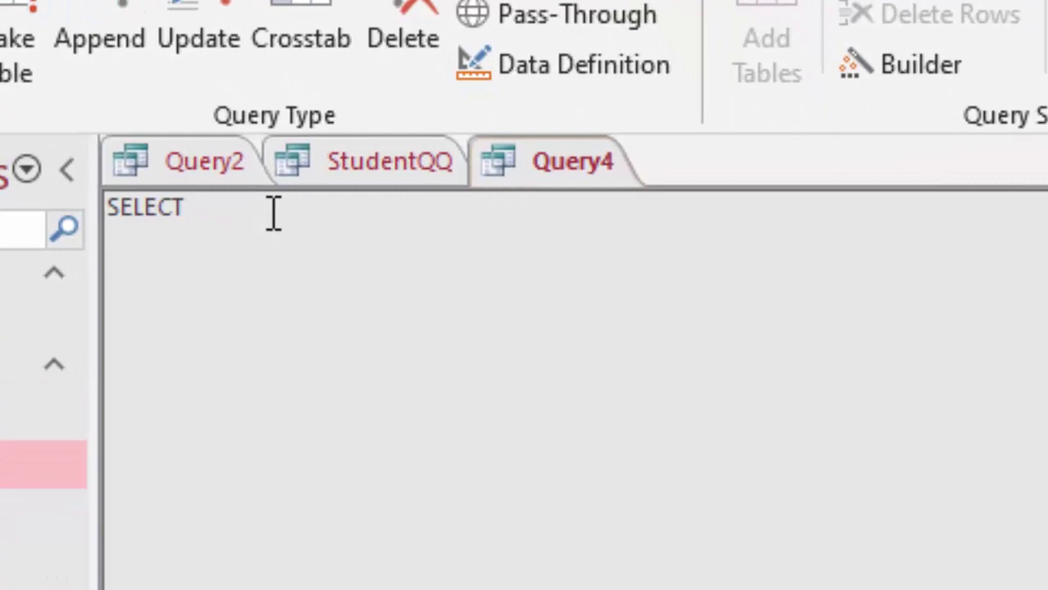
{"action": "type", "text": "*"}
{"action": "type", "text": " fr"}
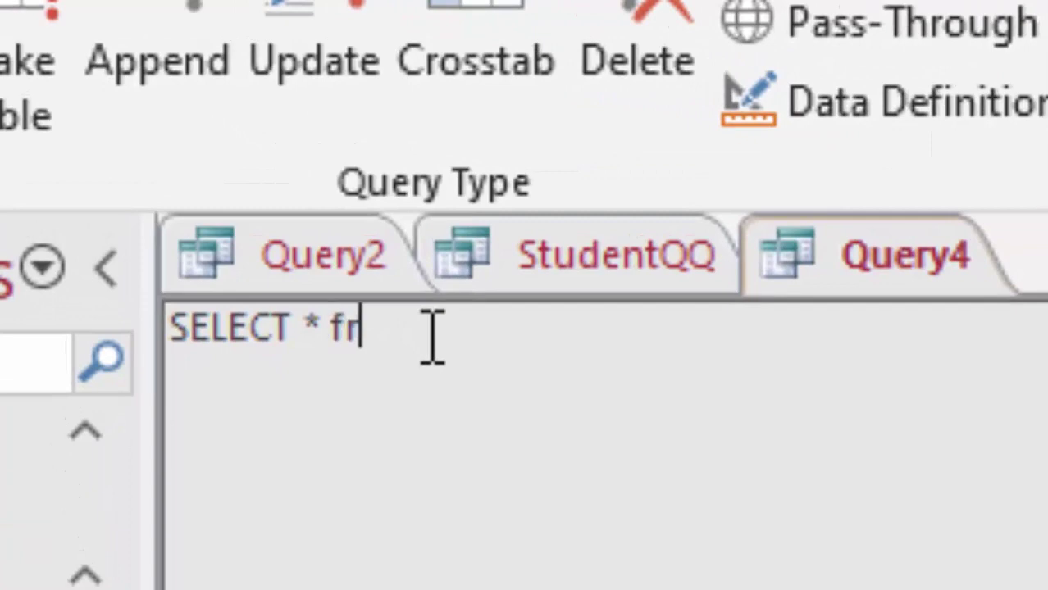
{"action": "type", "text": "om "}
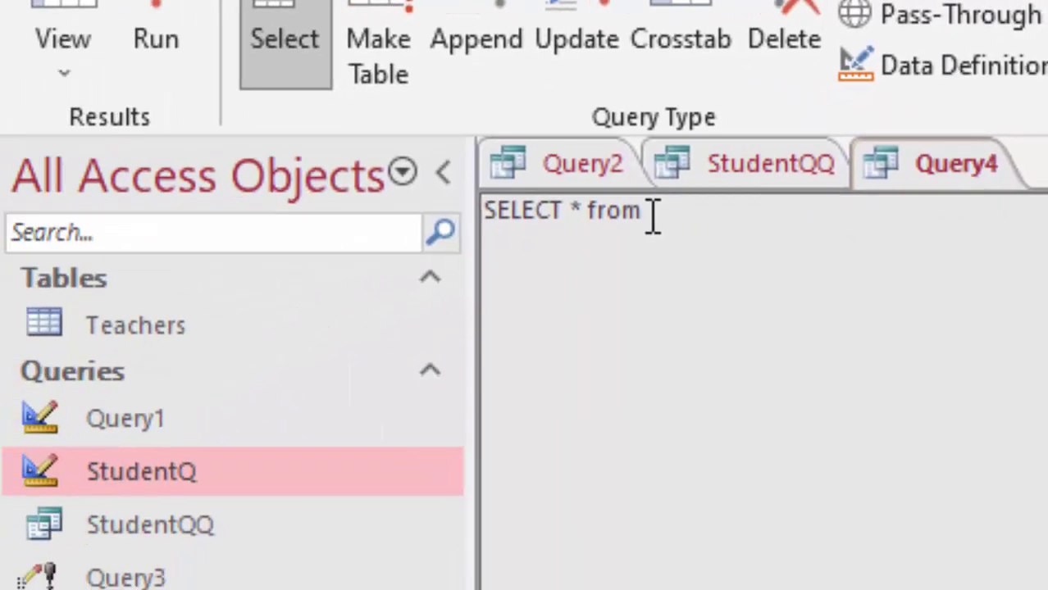
{"action": "type", "text": "Teac"}
{"action": "type", "text": "hers"}
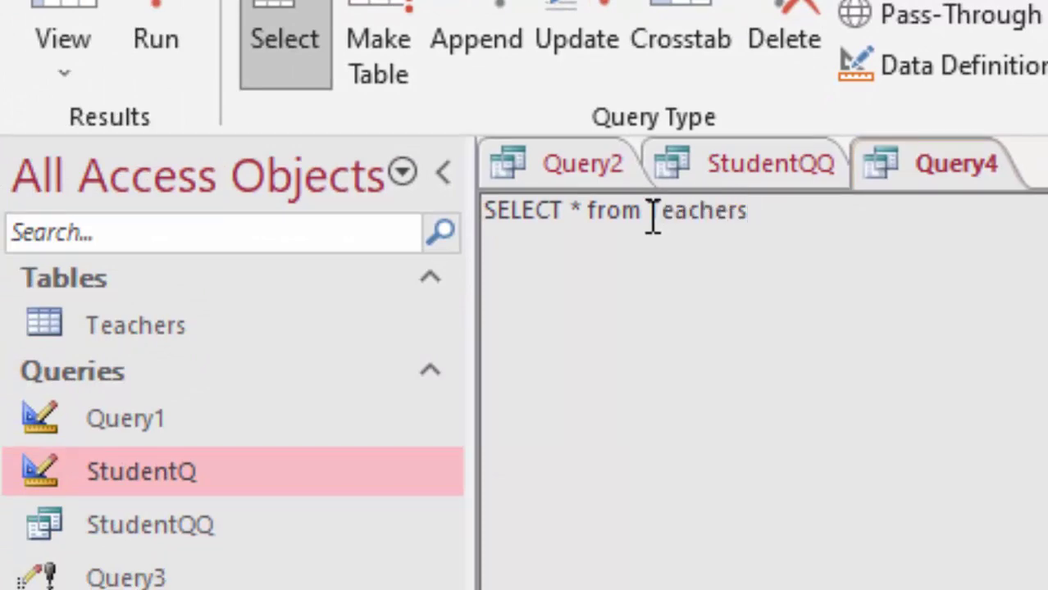
{"action": "key", "text": "Return"}
{"action": "type", "text": "where"}
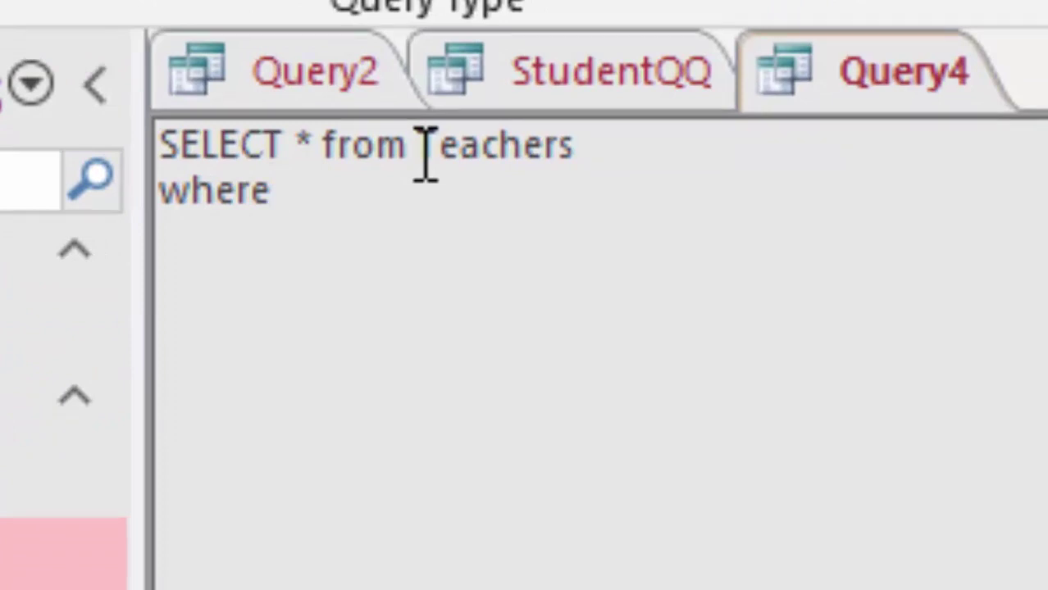
{"action": "type", "text": " Salar"}
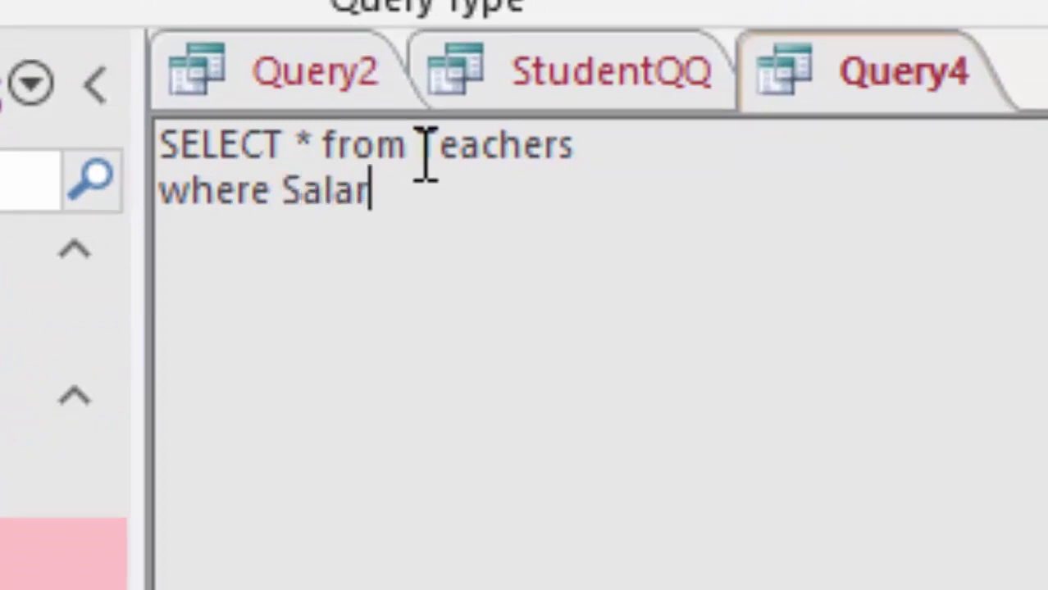
{"action": "type", "text": "y"}
{"action": "type", "text": ">"}
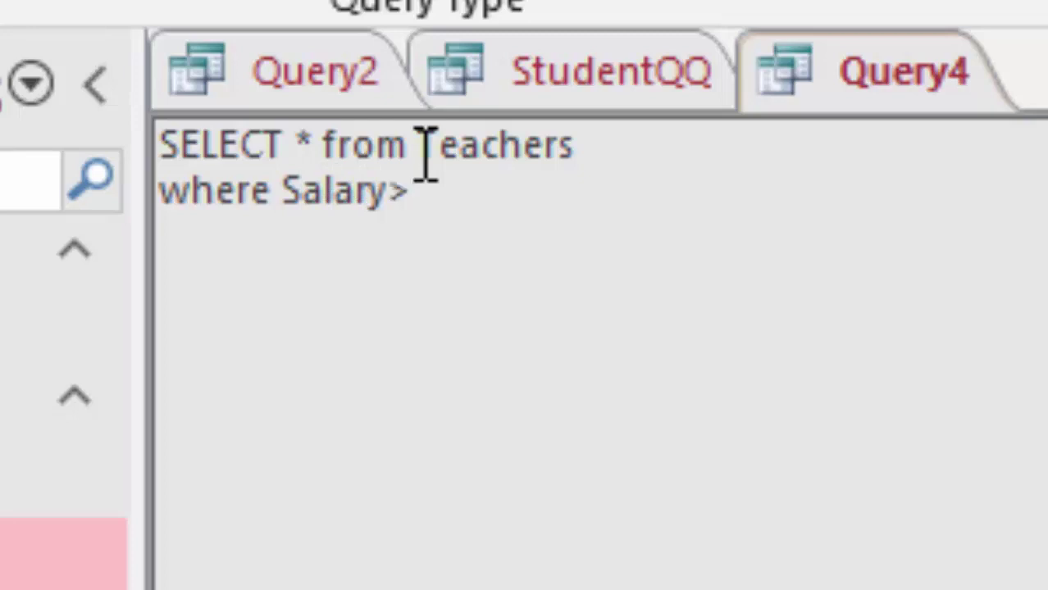
{"action": "key", "text": "BackSpace"}
{"action": "type", "text": "<"}
{"action": "type", "text": "2"}
{"action": "key", "text": "BackSpace"}
{"action": "type", "text": "3"}
{"action": "type", "text": "0000"}
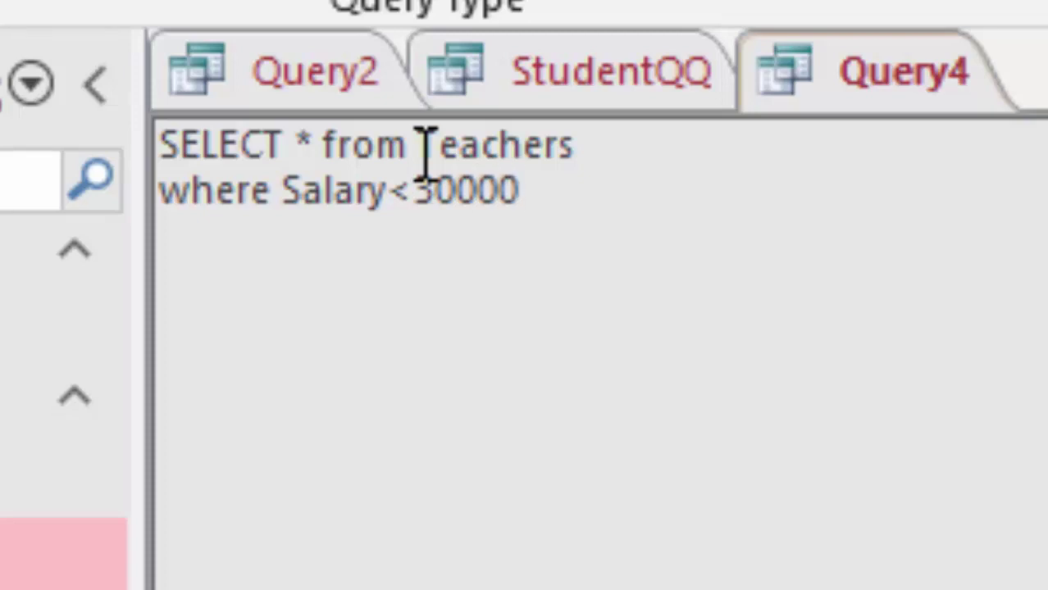
{"action": "type", "text": ";"}
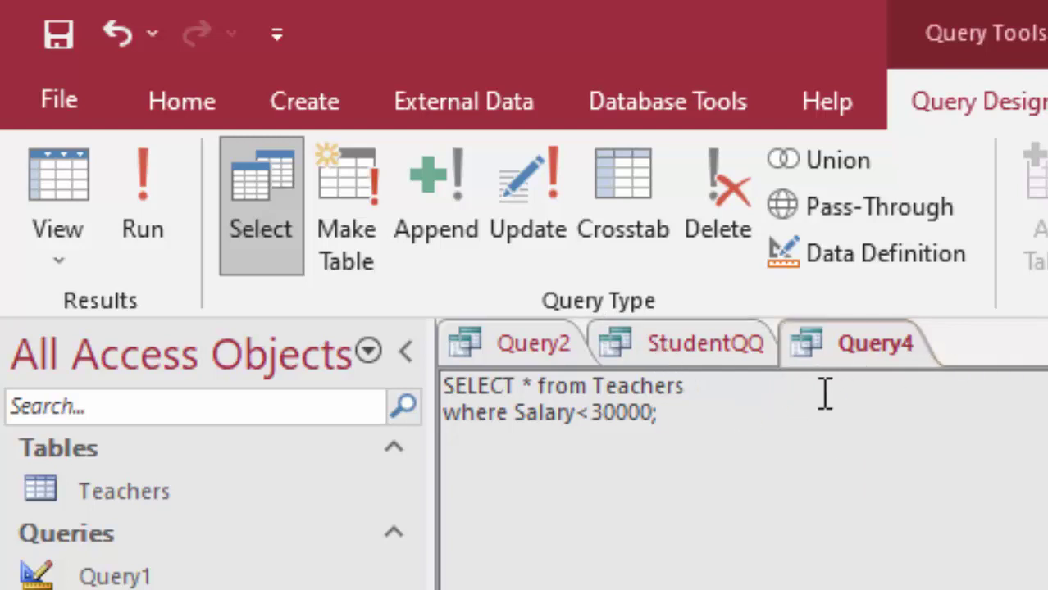
Run Query4 to list the five teachers earning under 30000, then begin another query.
{"action": "left_click", "coordinate": [148, 232]}
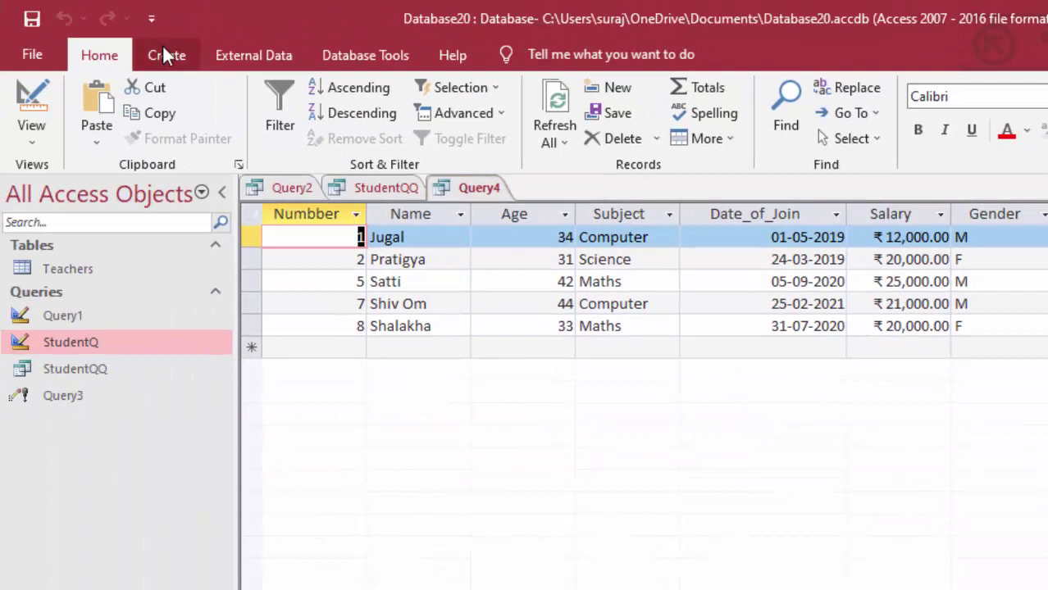
{"action": "left_click", "coordinate": [165, 55]}
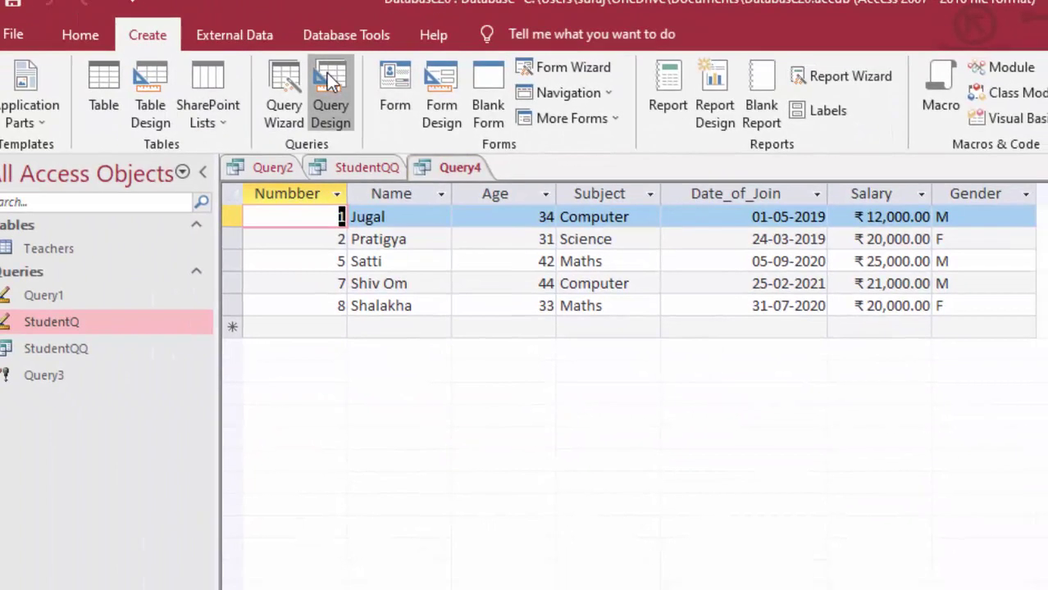
Create Query5 with no tables added and switch it to SQL view.
{"action": "left_click", "coordinate": [349, 114]}
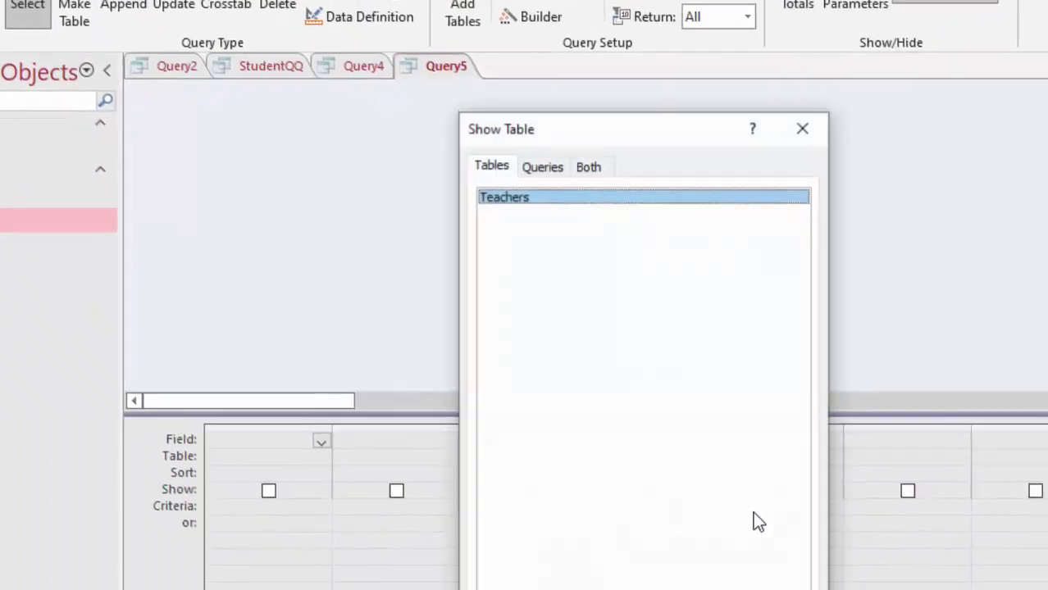
{"action": "left_click", "coordinate": [702, 573]}
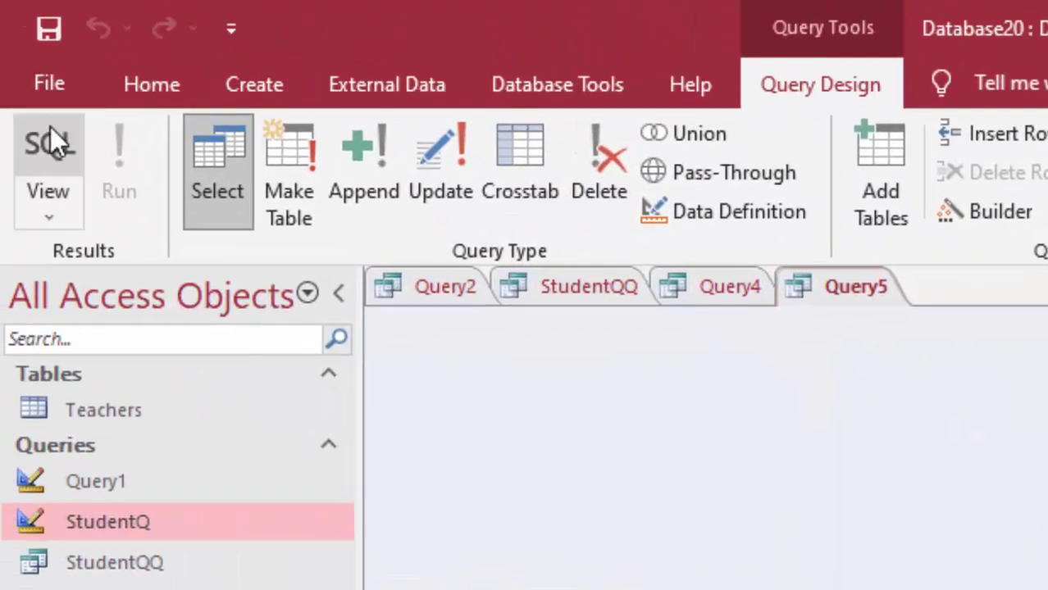
{"action": "left_click", "coordinate": [46, 135]}
Enter 'SELECT * from Teachers where Salary<15000;' and run it, returning one 12,000 record.
{"action": "left_click", "coordinate": [566, 318]}
{"action": "left_click", "coordinate": [566, 300]}
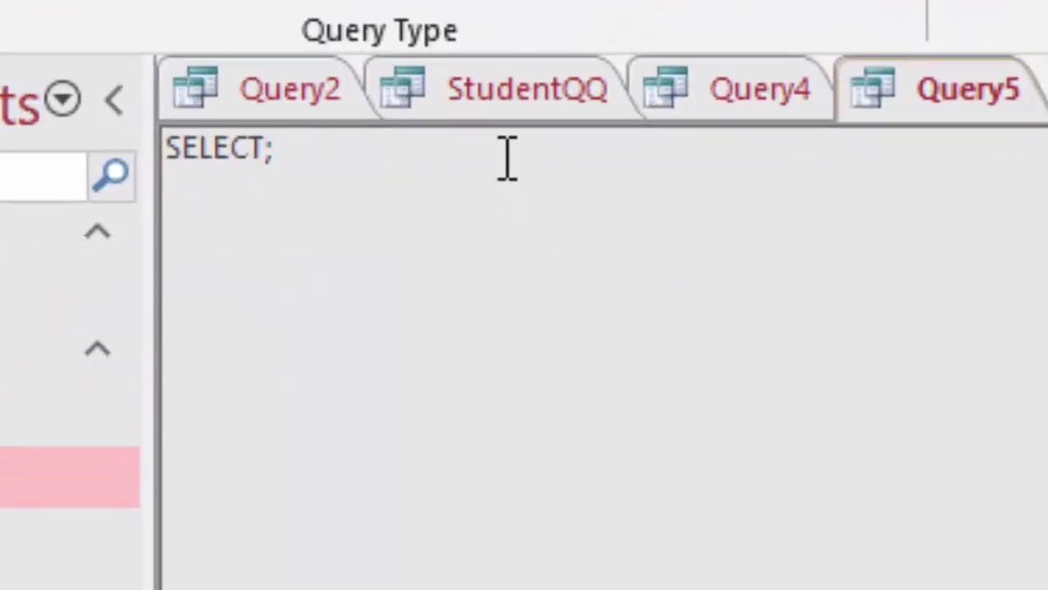
{"action": "key", "text": "BackSpace"}
{"action": "type", "text": "*"}
{"action": "type", "text": " fro"}
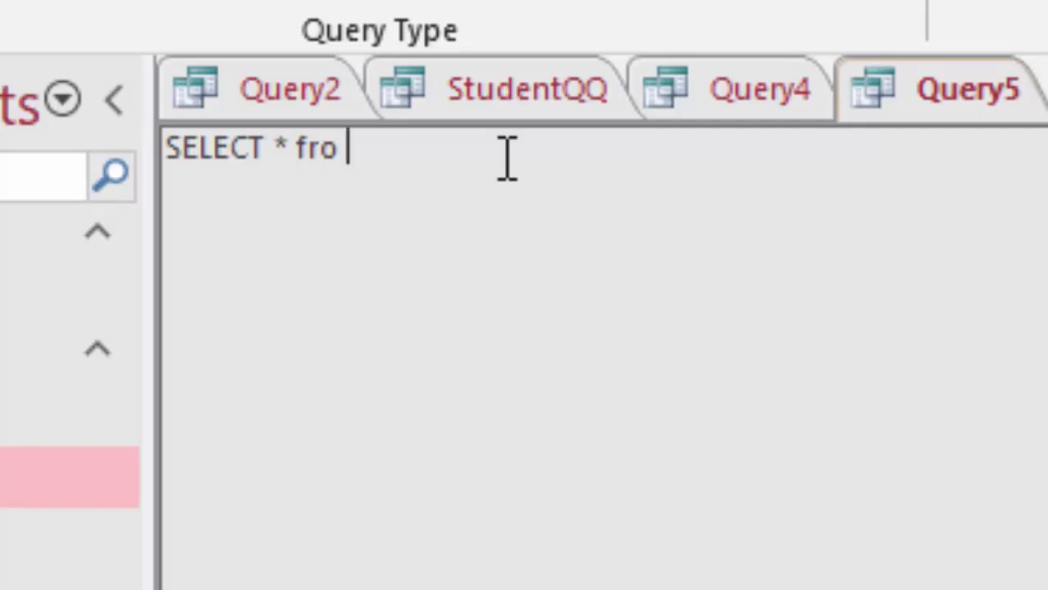
{"action": "key", "text": "BackSpace"}
{"action": "type", "text": "m Tea"}
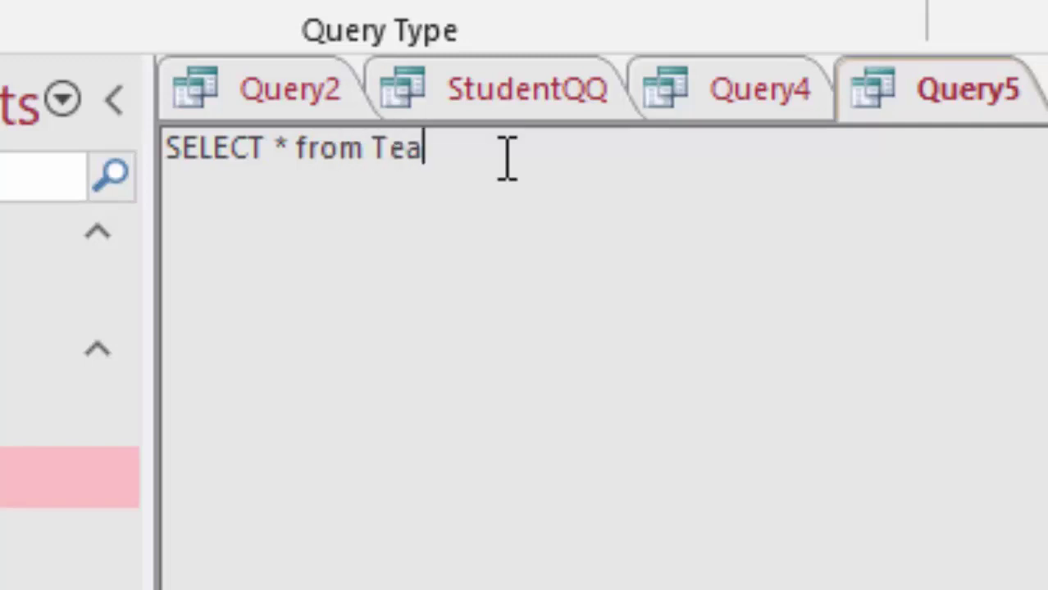
{"action": "type", "text": "che"}
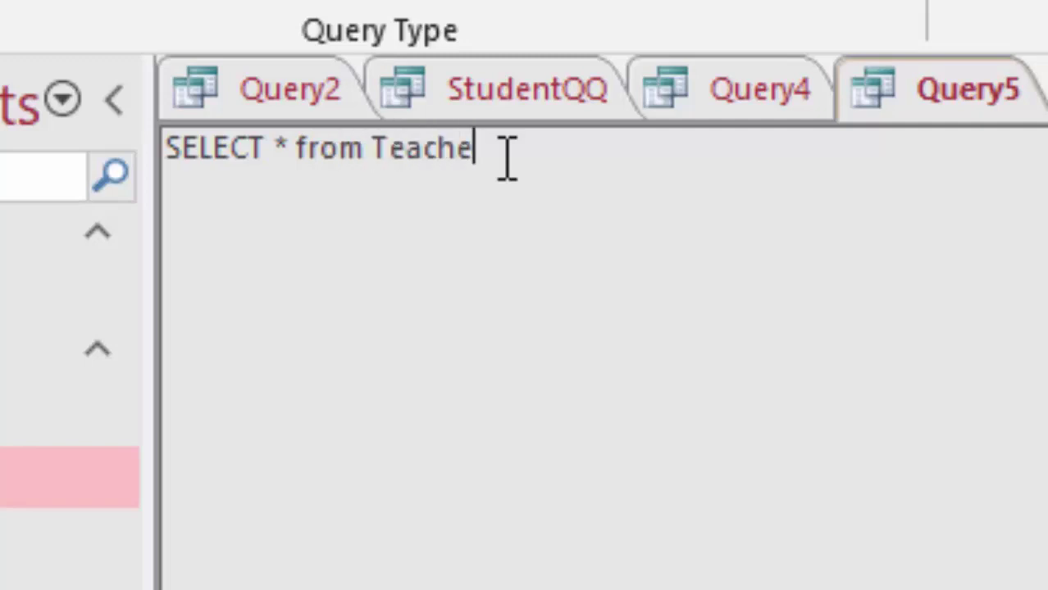
{"action": "type", "text": "rs"}
{"action": "key", "text": "Return"}
{"action": "type", "text": "where "}
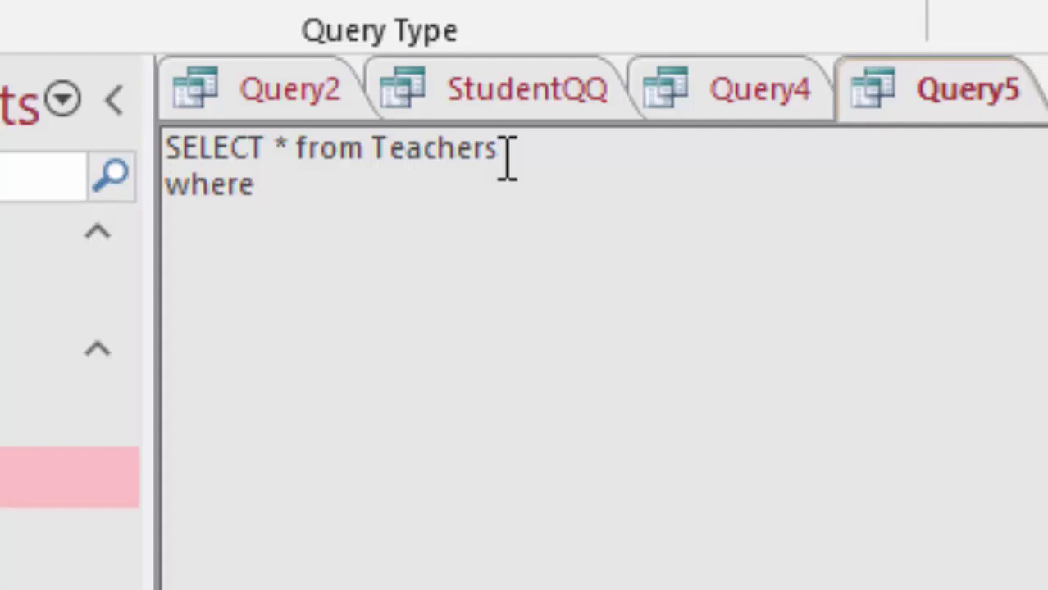
{"action": "type", "text": "Salar"}
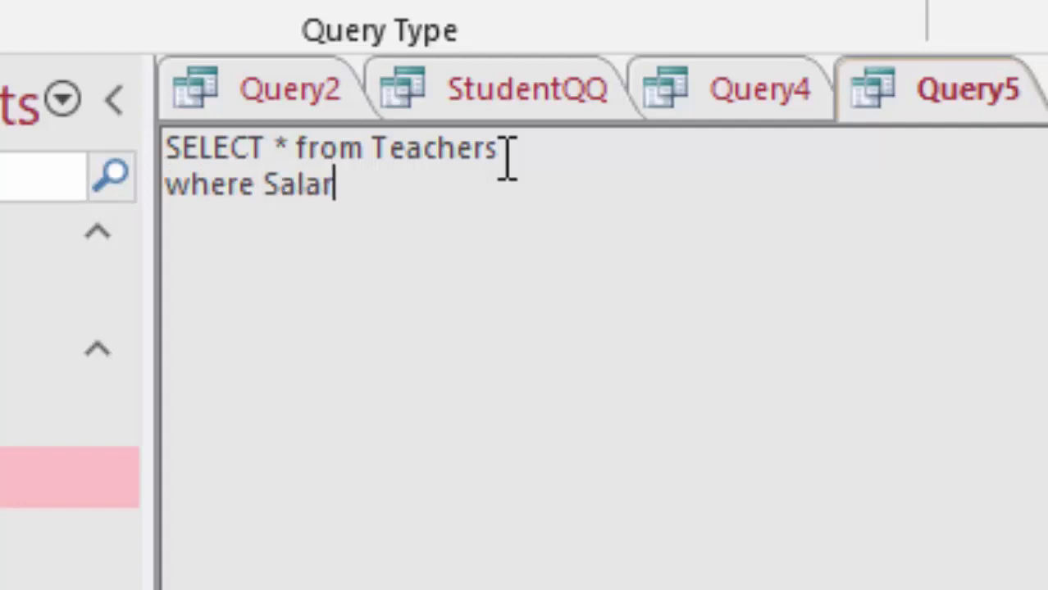
{"action": "type", "text": "y<"}
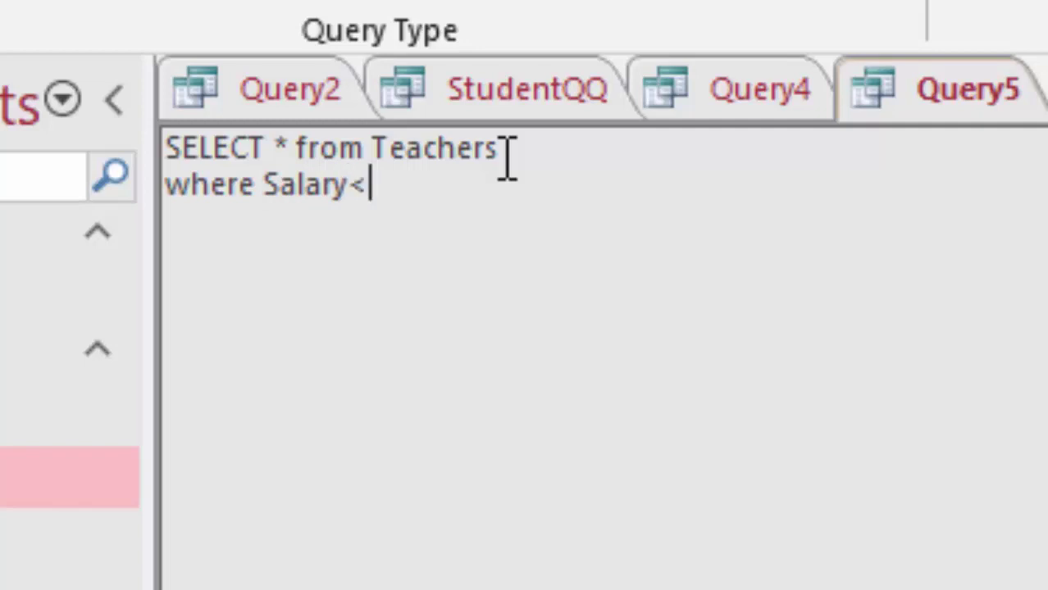
{"action": "type", "text": "1"}
{"action": "type", "text": "5000"}
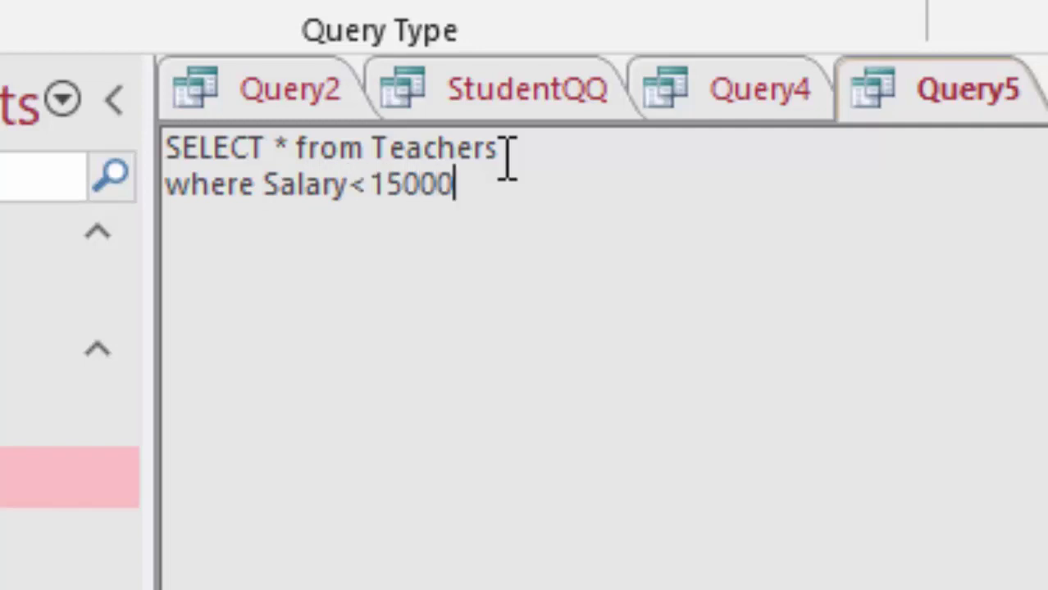
{"action": "type", "text": ";"}
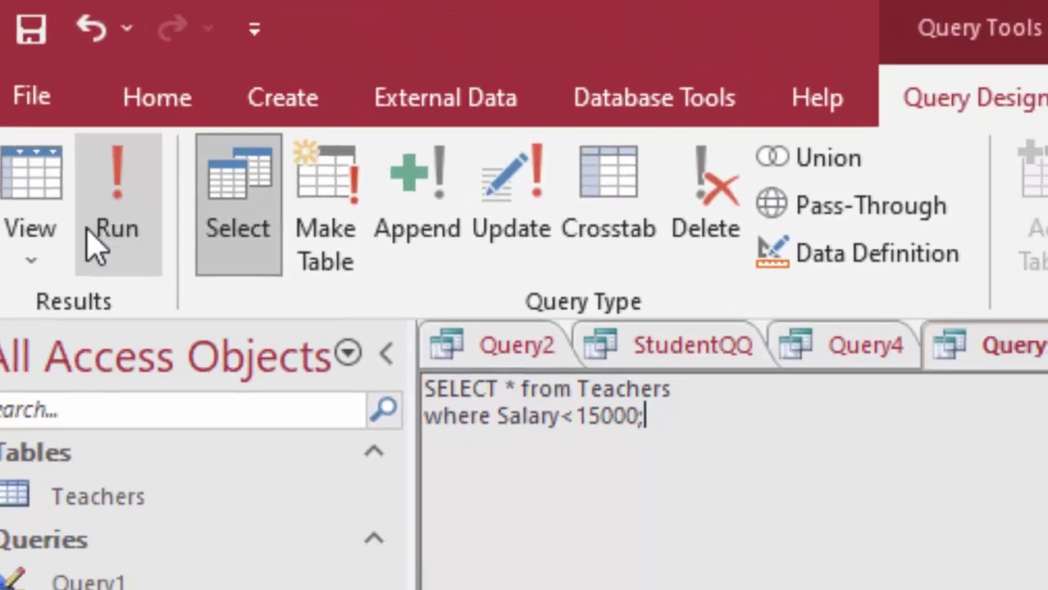
{"action": "left_click", "coordinate": [97, 237]}
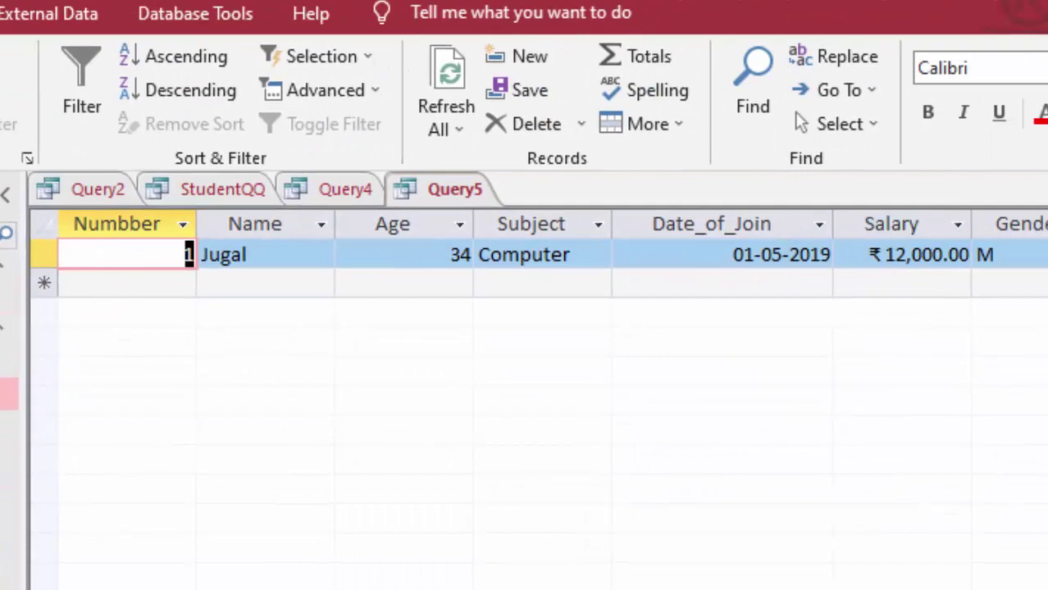
Open the Teachers table and select its Salary column to compare against Query5's result.
{"action": "left_click", "coordinate": [8, 263]}
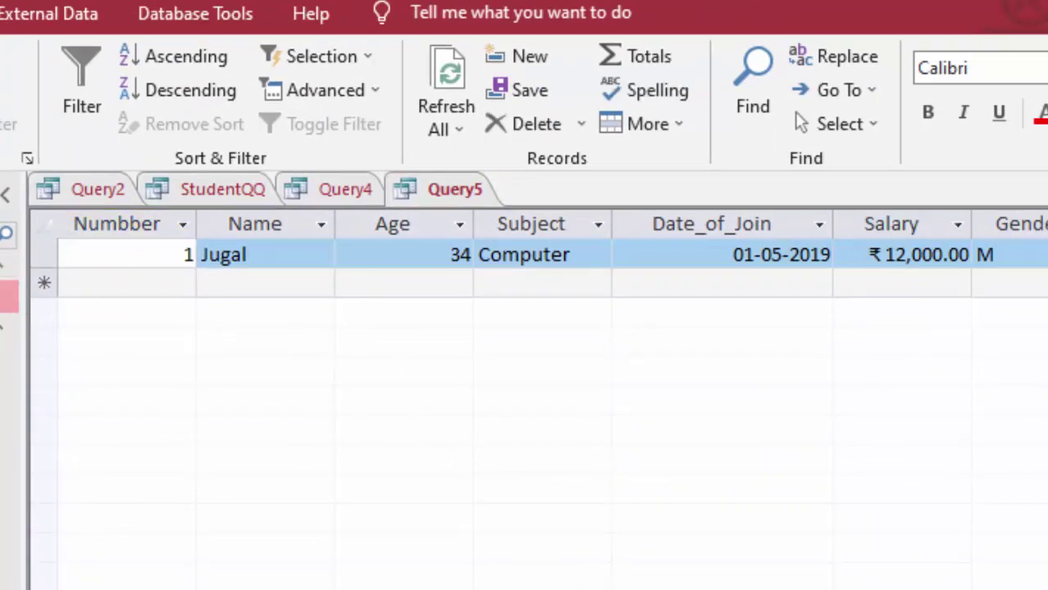
{"action": "double_click", "coordinate": [10, 283]}
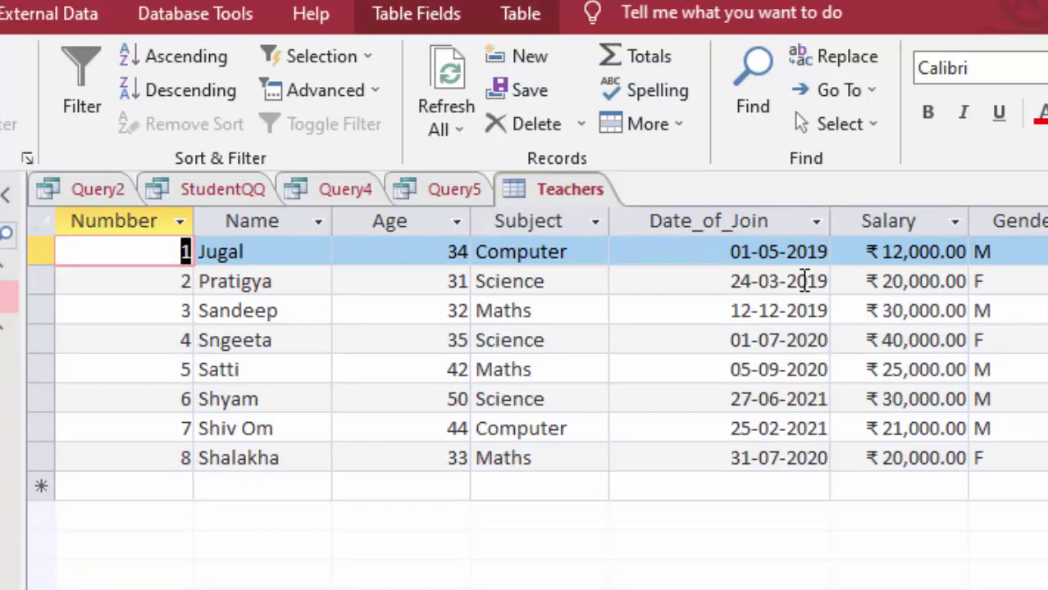
{"action": "left_click_drag", "start_coordinate": [845, 251], "coordinate": [861, 456]}
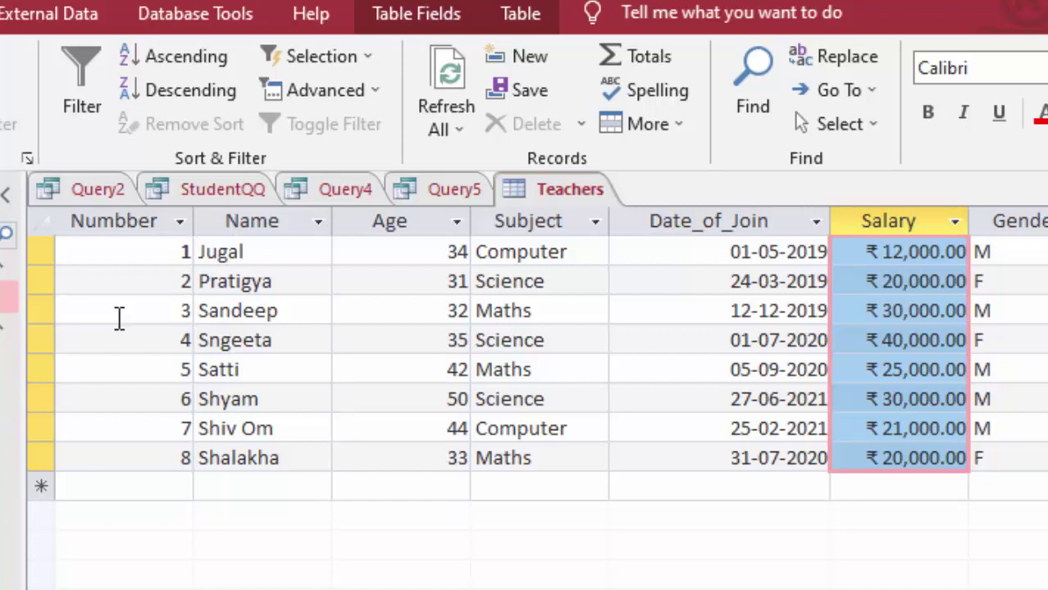
{"action": "left_click", "coordinate": [428, 186]}
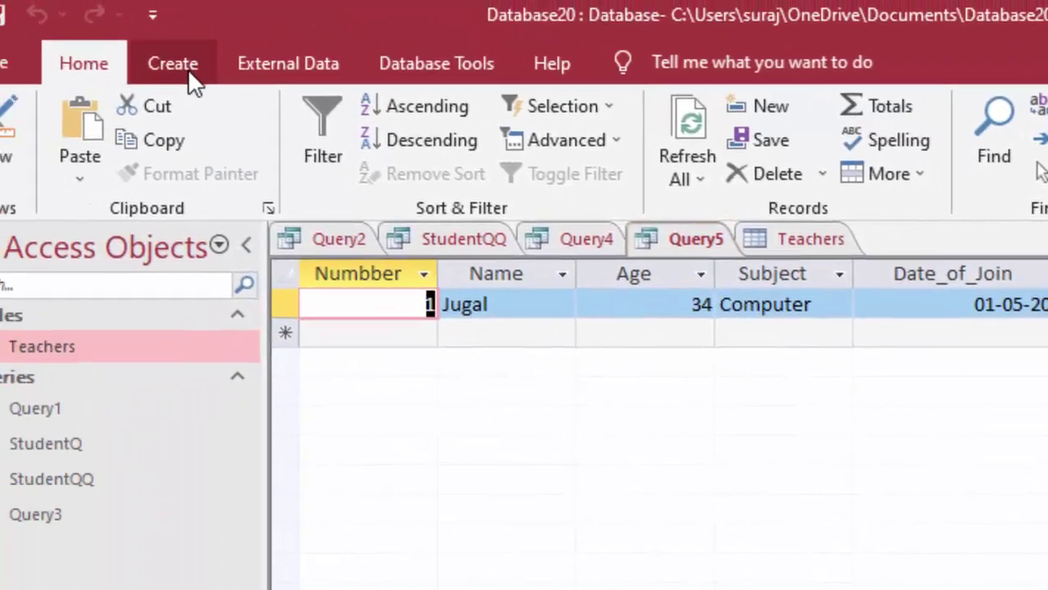
Create Query6 with no tables added and switch it to SQL view.
{"action": "left_click", "coordinate": [188, 69]}
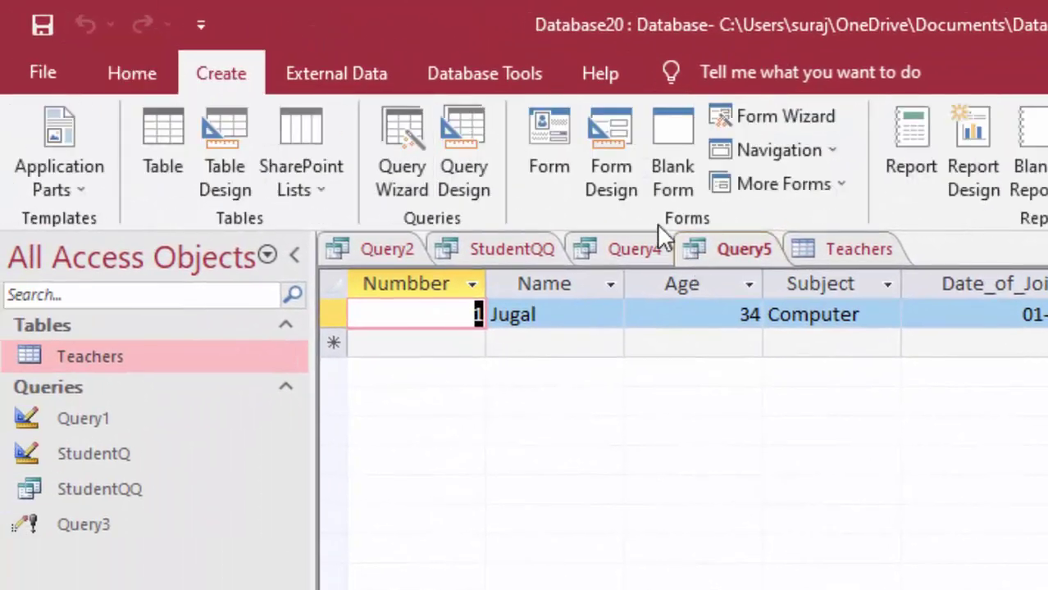
{"action": "left_click", "coordinate": [461, 164]}
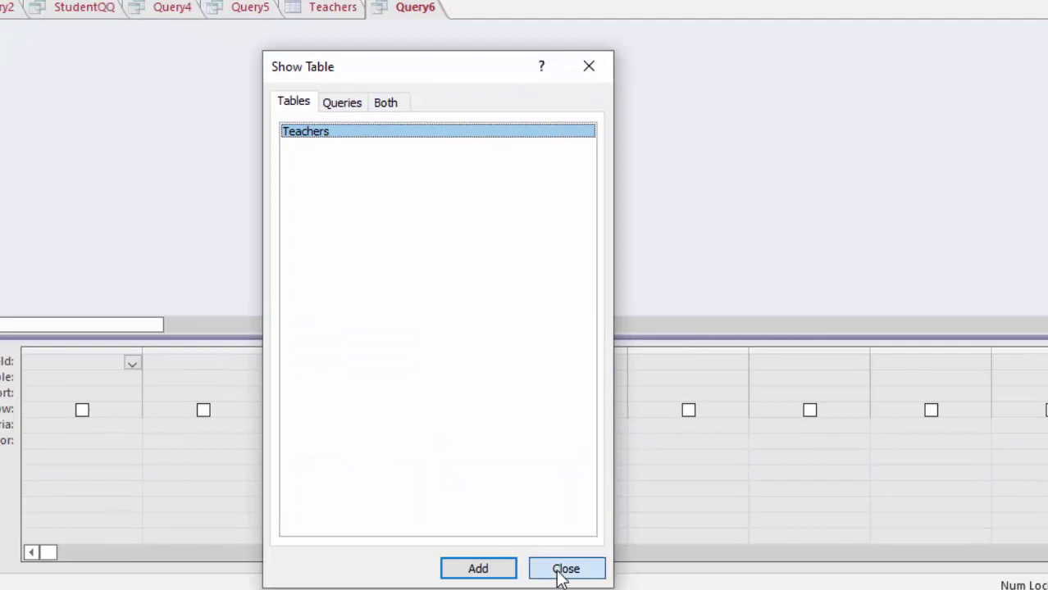
{"action": "left_click", "coordinate": [565, 569]}
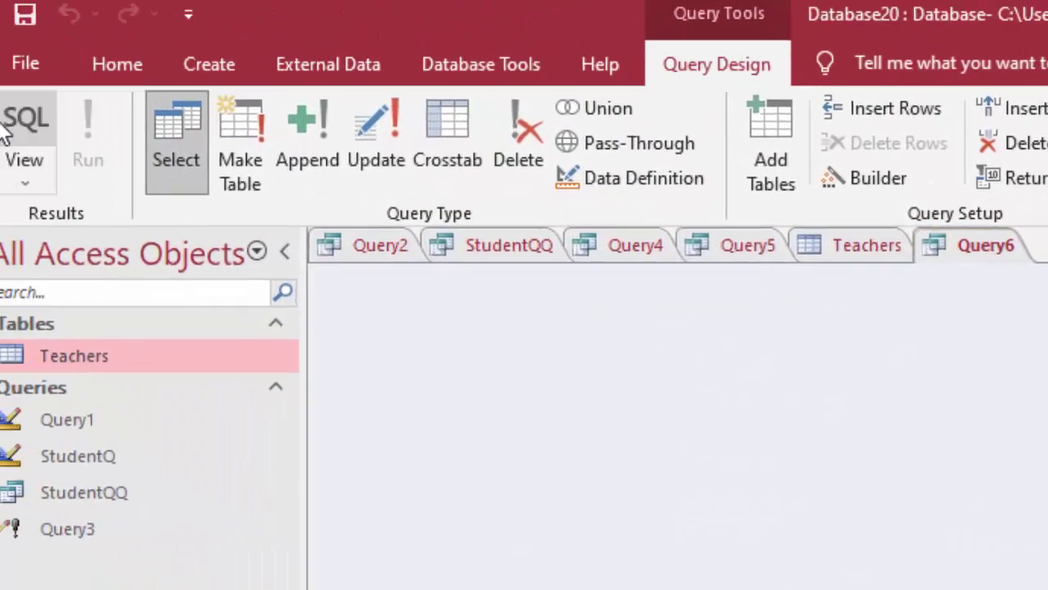
{"action": "left_click", "coordinate": [43, 144]}
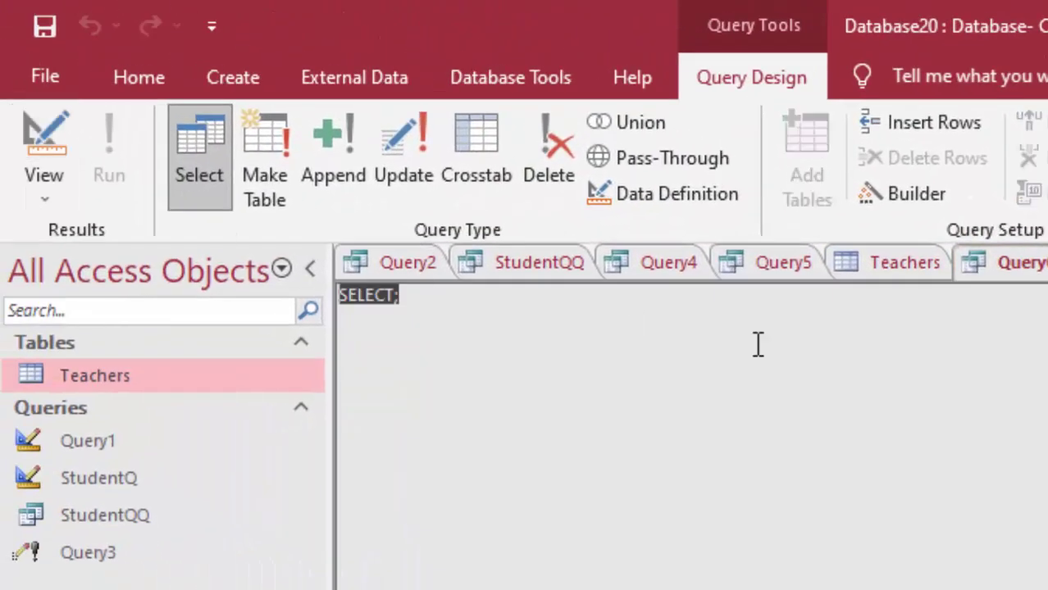
Write 'SELECT * from Teachers where Age<40;', checking the Teachers table's Age values midway.
{"action": "left_click", "coordinate": [464, 293]}
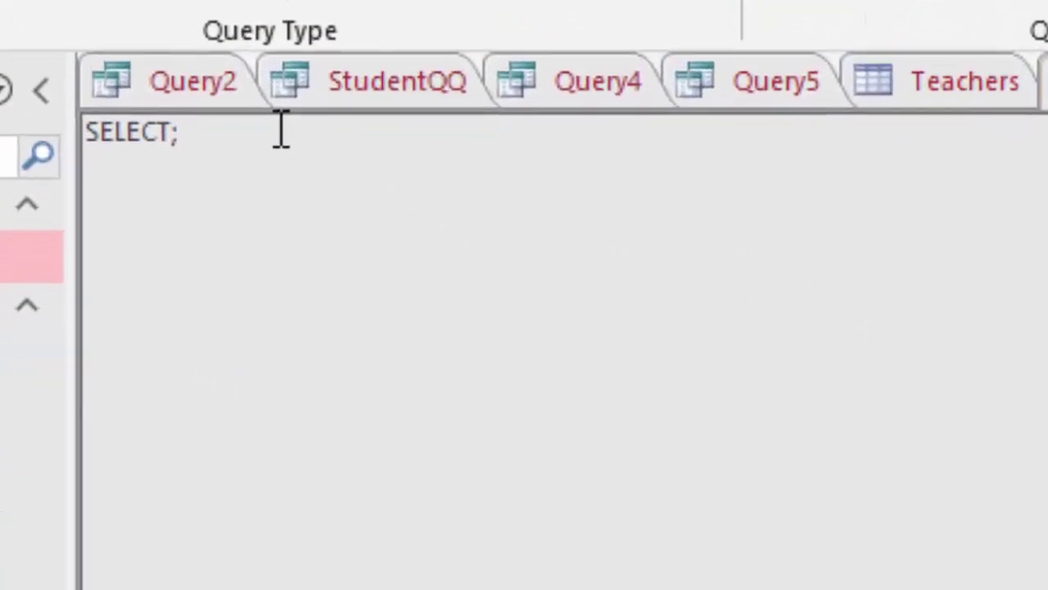
{"action": "type", "text": "*"}
{"action": "type", "text": " fro"}
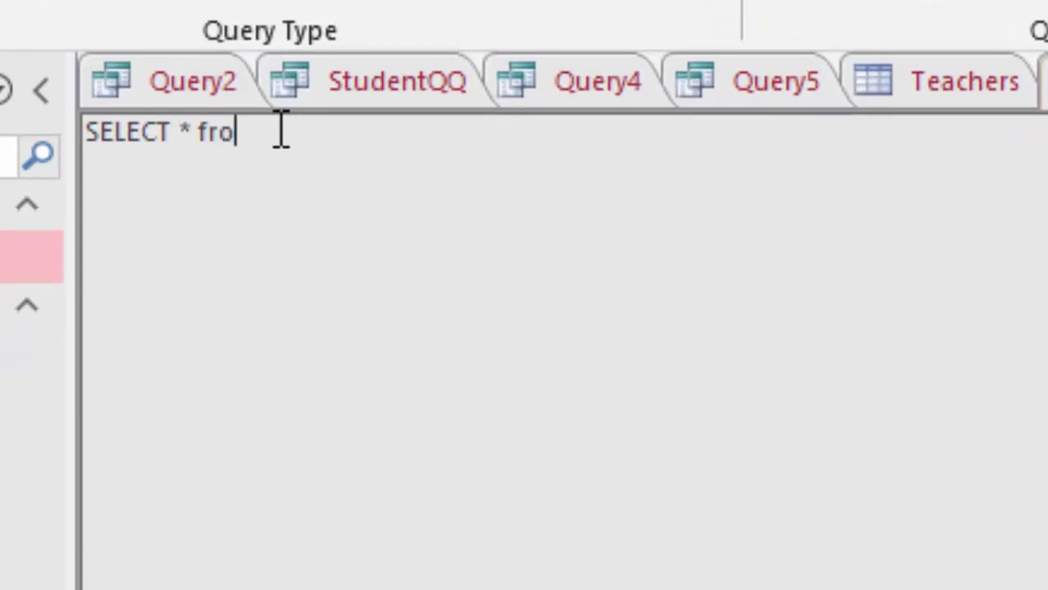
{"action": "type", "text": "m "}
{"action": "type", "text": "Teach"}
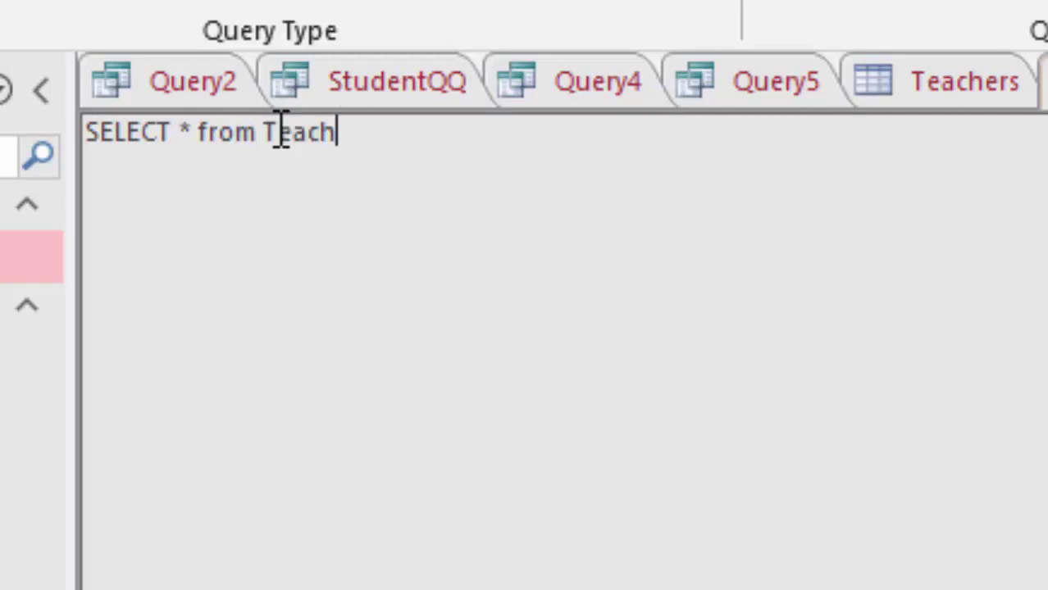
{"action": "type", "text": "ers"}
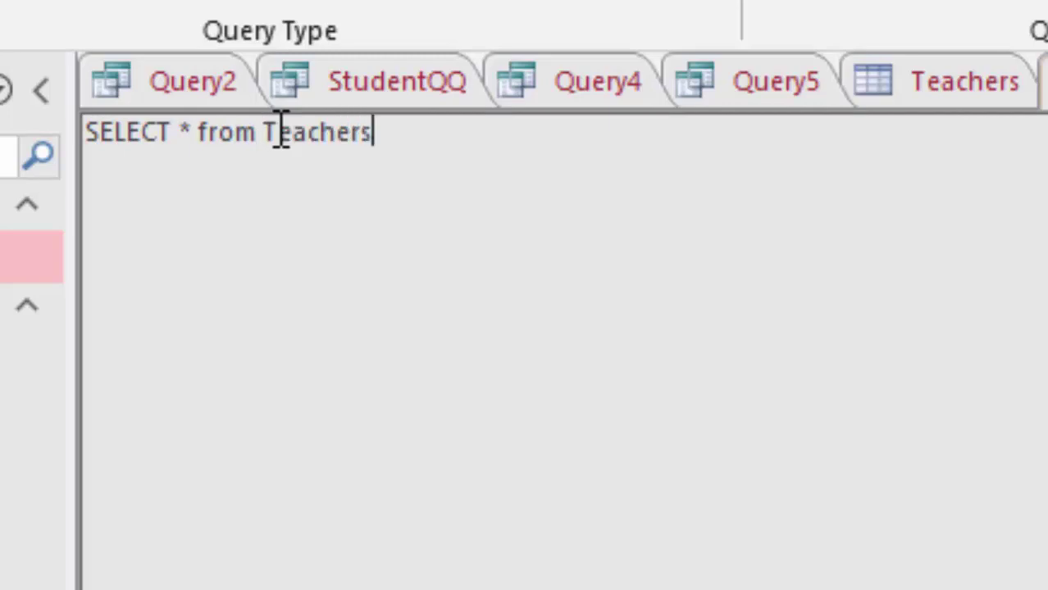
{"action": "key", "text": "Return"}
{"action": "type", "text": "wh"}
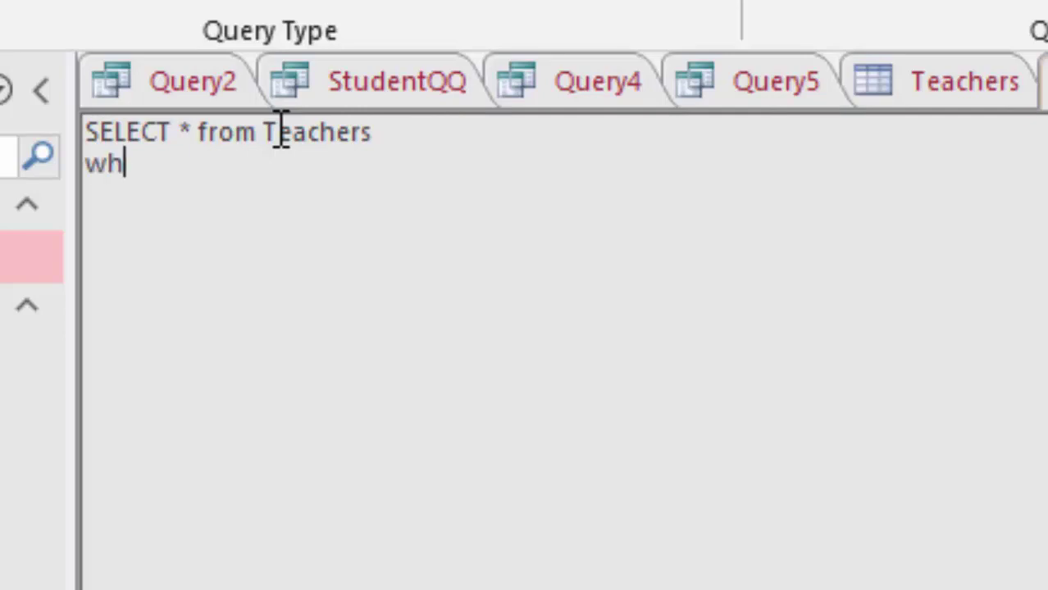
{"action": "type", "text": "ere"}
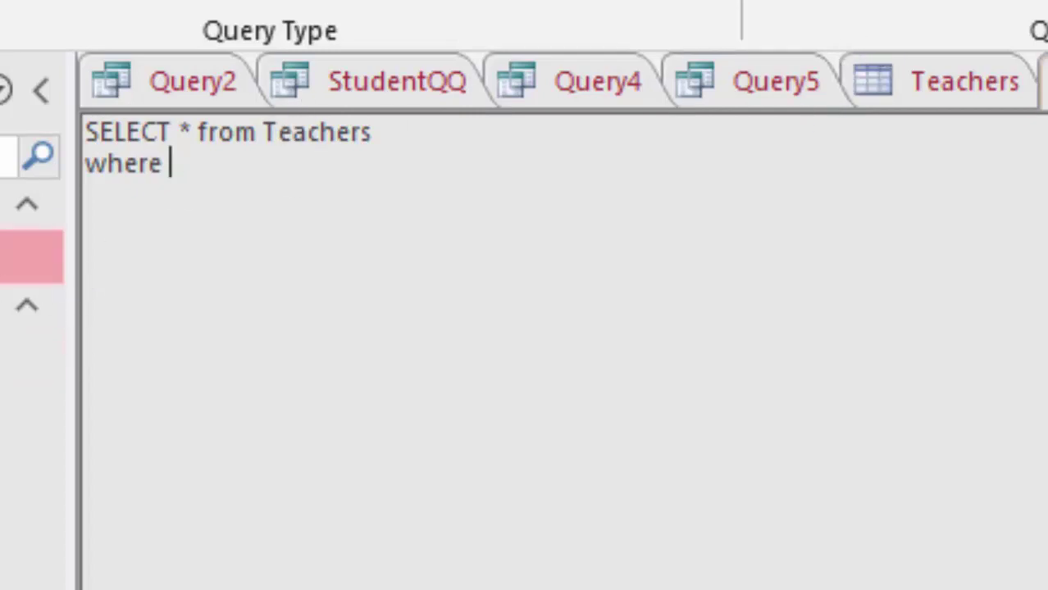
{"action": "left_click", "coordinate": [933, 97]}
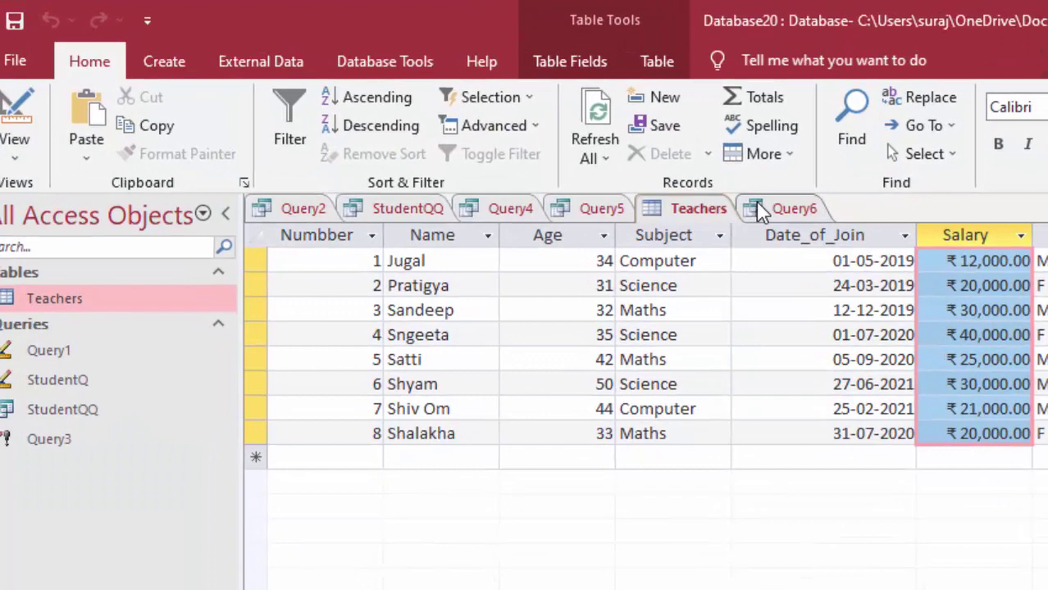
{"action": "left_click", "coordinate": [655, 181]}
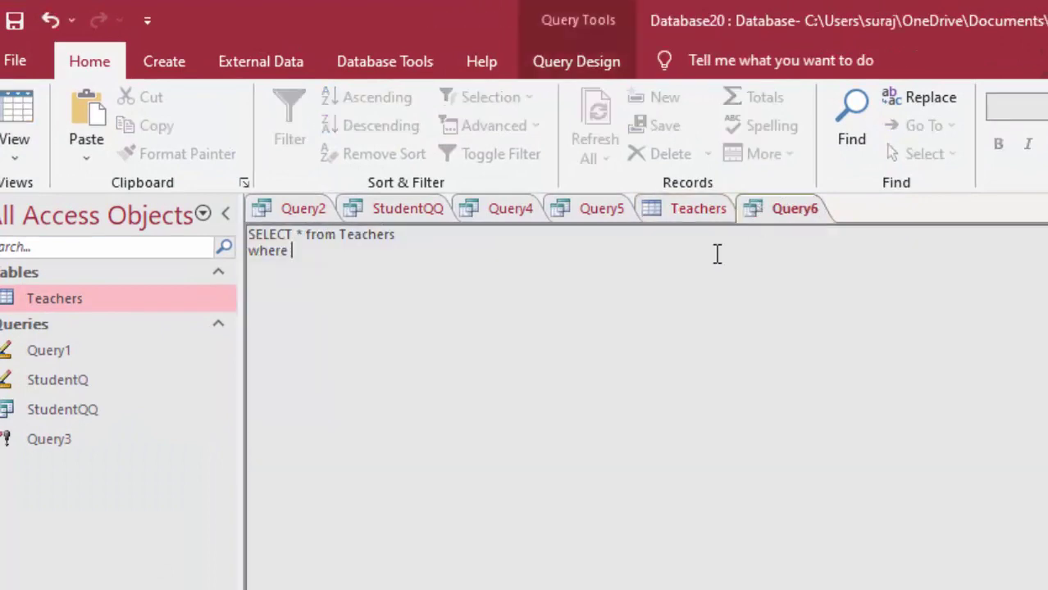
{"action": "type", "text": "Ag"}
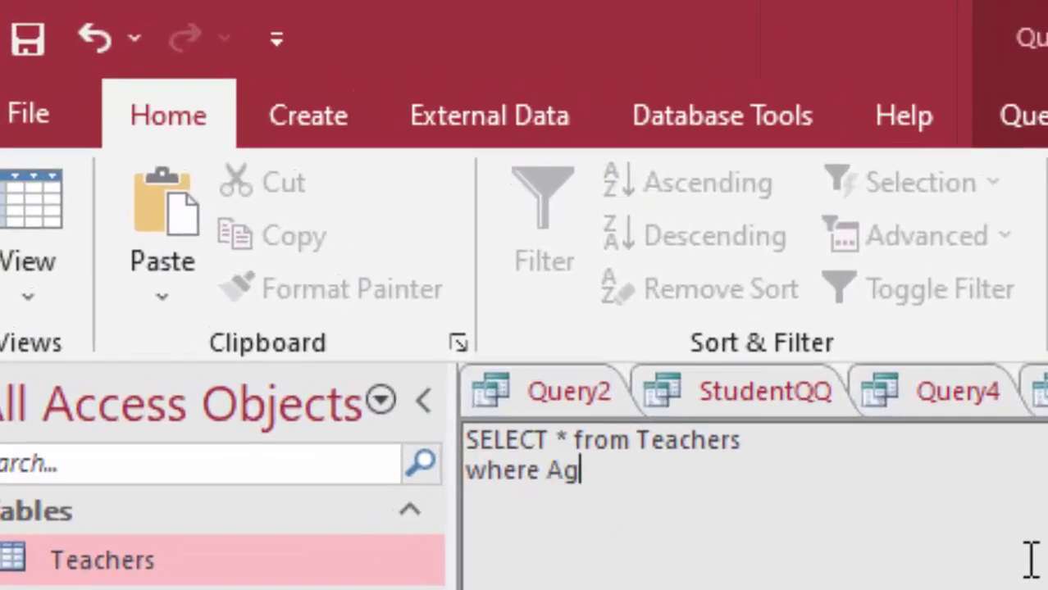
{"action": "type", "text": "e<"}
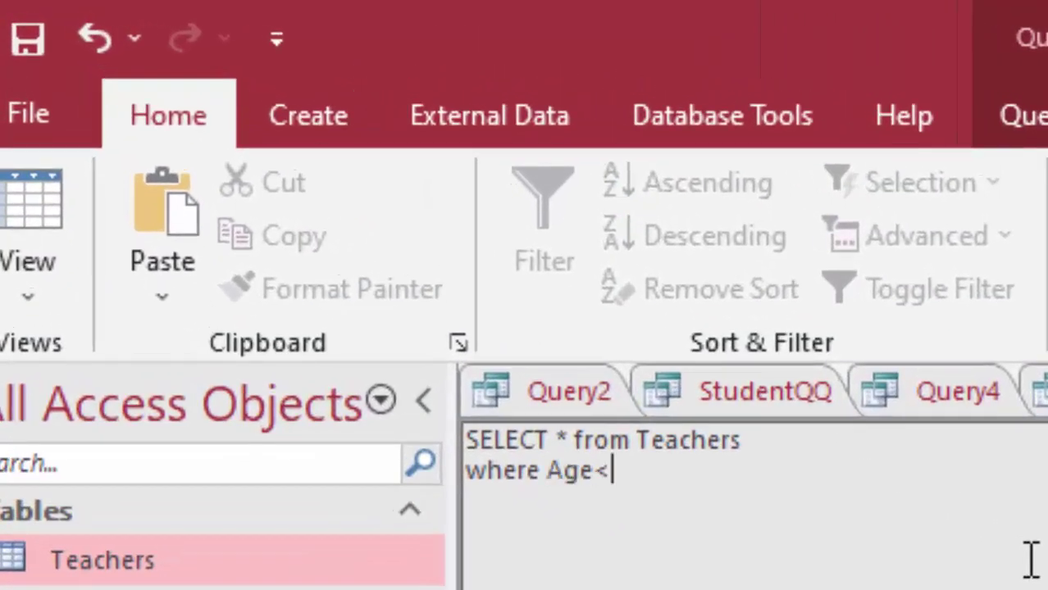
{"action": "type", "text": "40"}
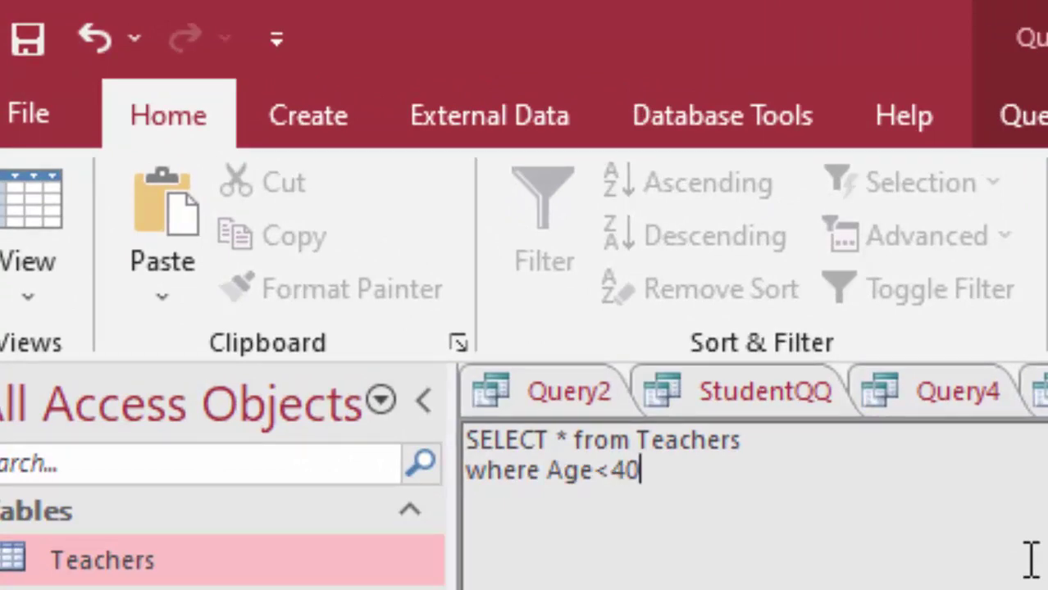
{"action": "type", "text": ";"}
Run Query6 to see five teachers aged 31–35, then start another blank query without tables.
{"action": "left_click", "coordinate": [7, 283]}
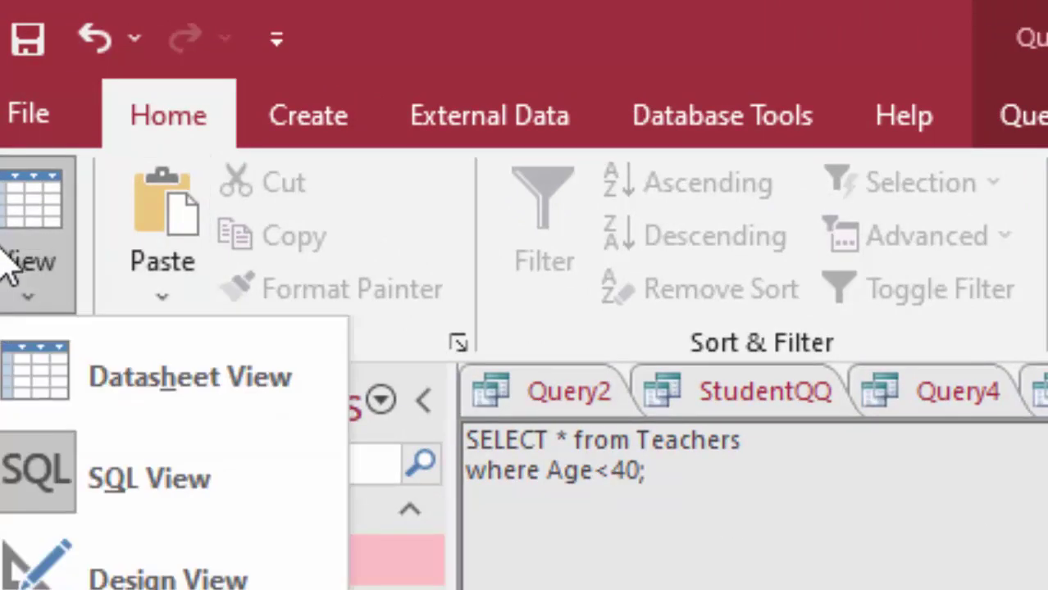
{"action": "left_click", "coordinate": [8, 199]}
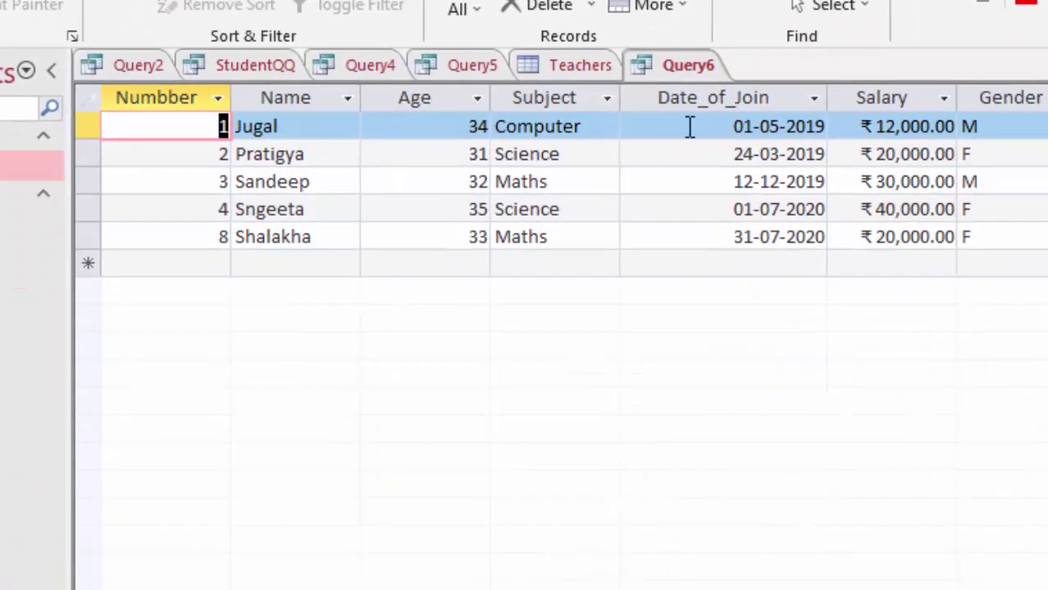
{"action": "left_click", "coordinate": [447, 125]}
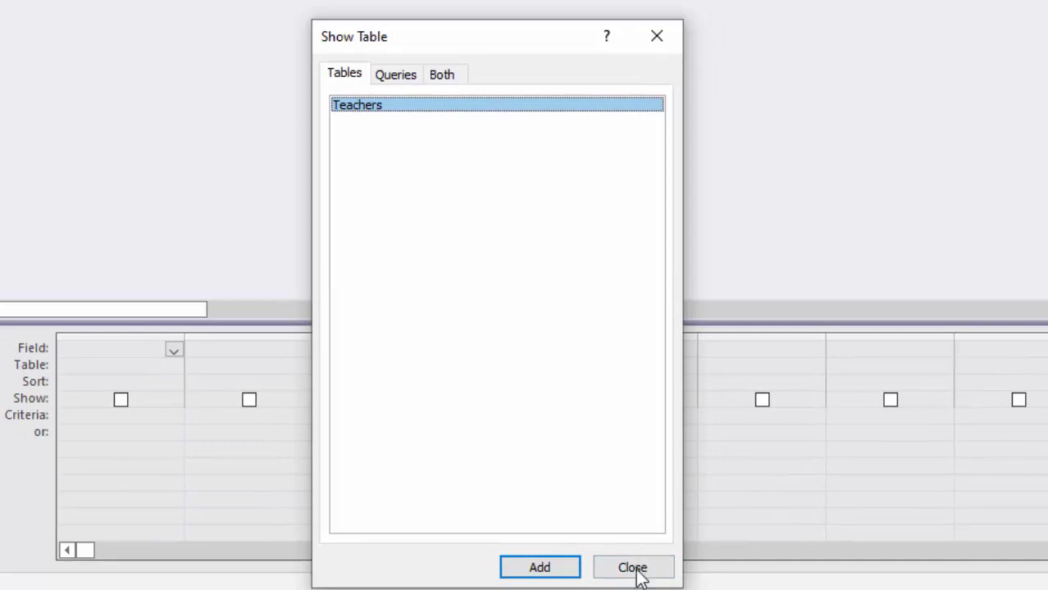
{"action": "left_click", "coordinate": [636, 565]}
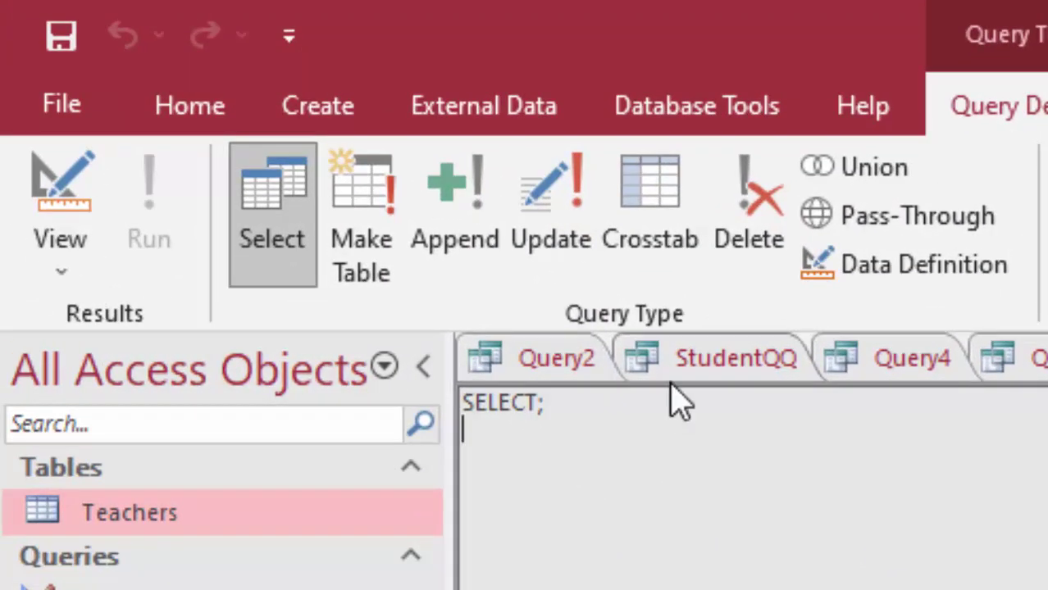
Write 'SELECT * from Teachers where Age BETWEEN 40 AND 50;' in the new query's SQL.
{"action": "left_click", "coordinate": [668, 373]}
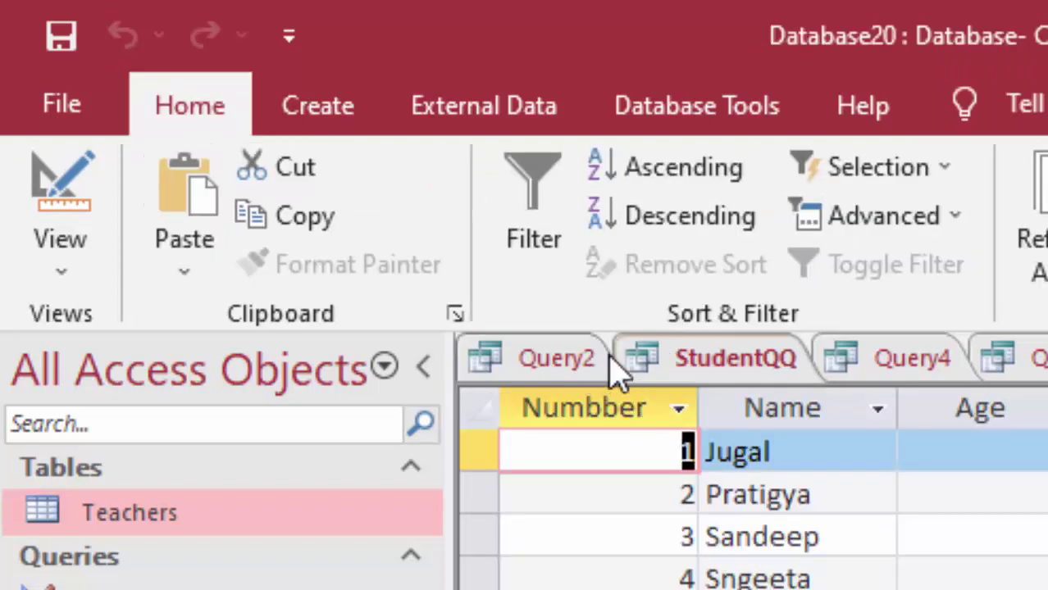
{"action": "left_click", "coordinate": [1017, 358]}
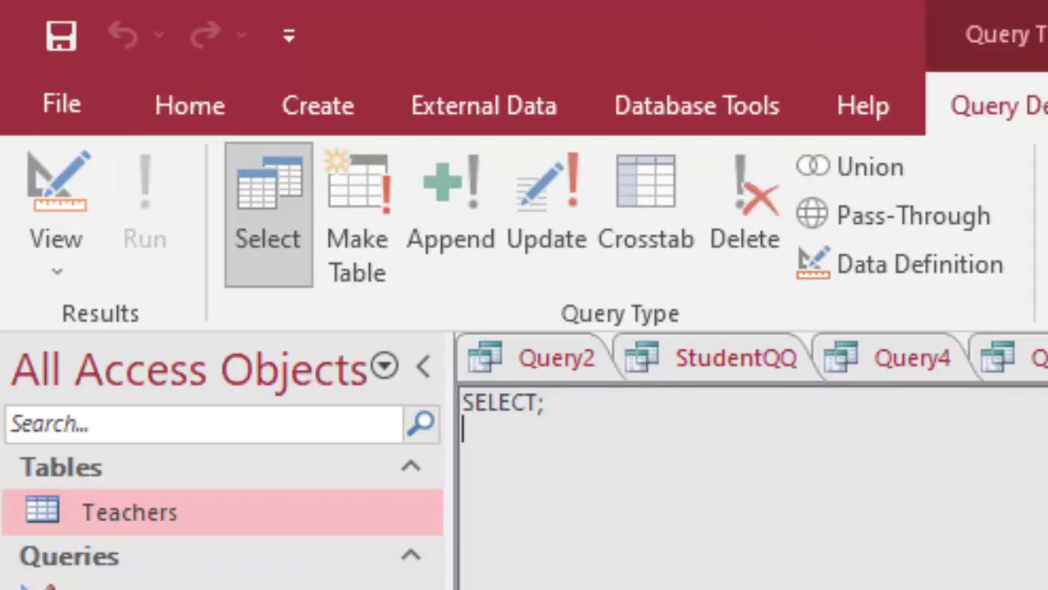
{"action": "left_click", "coordinate": [655, 400]}
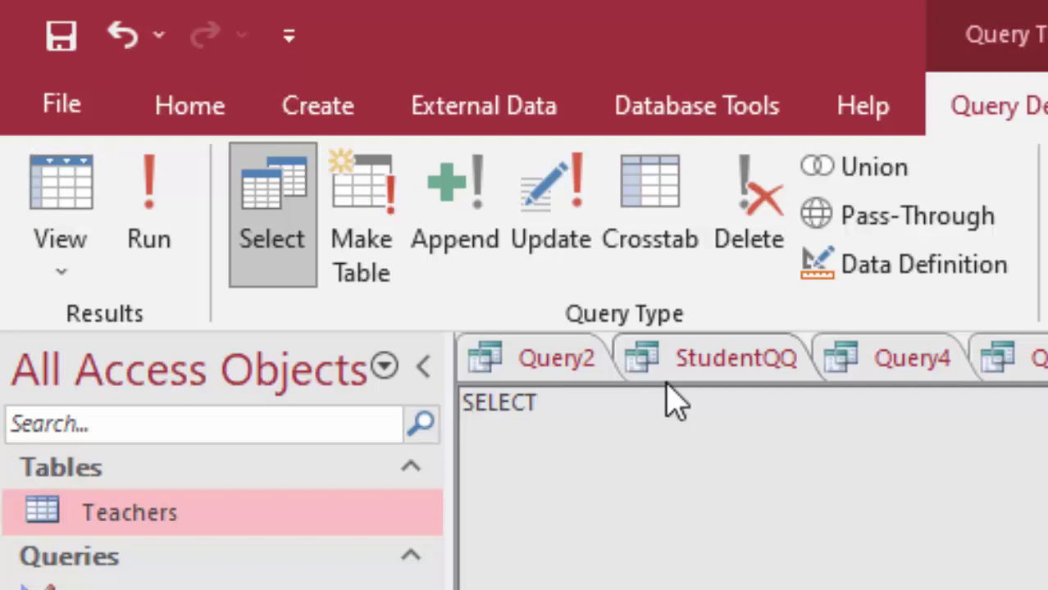
{"action": "type", "text": "* "}
{"action": "type", "text": "fro"}
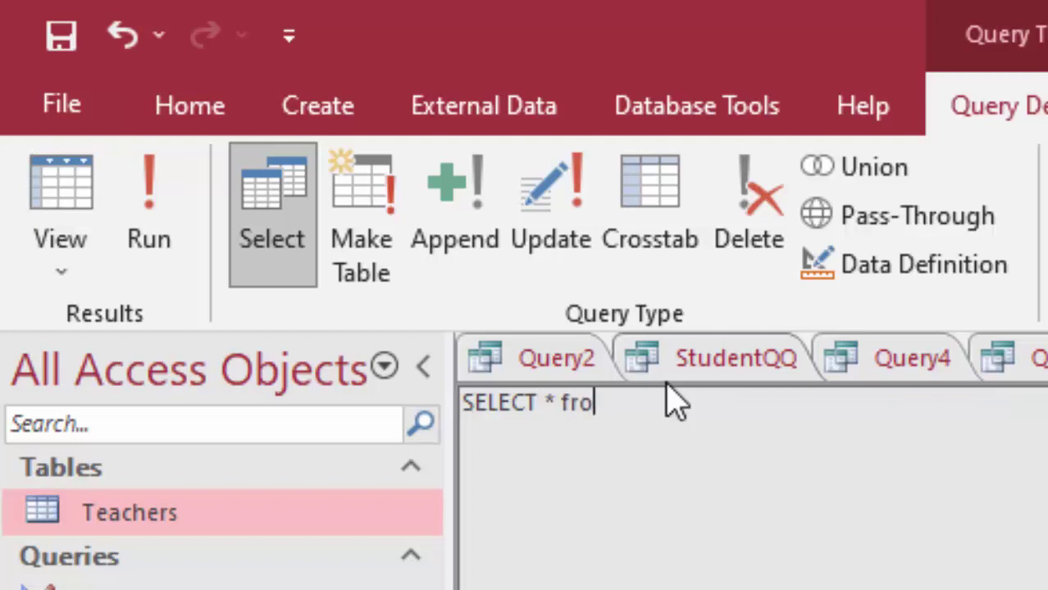
{"action": "type", "text": "m Teac"}
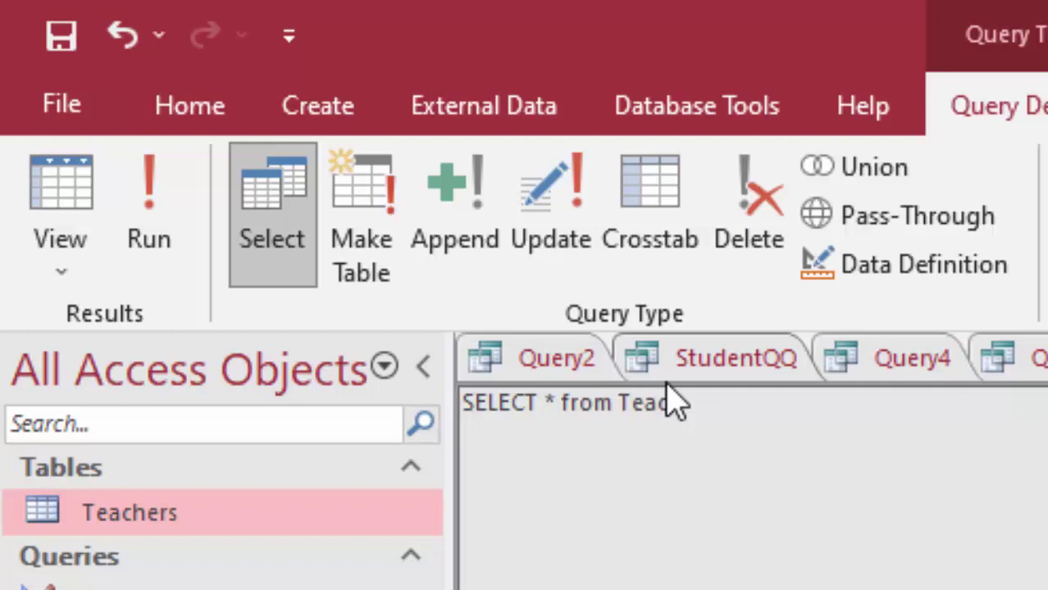
{"action": "type", "text": "hers"}
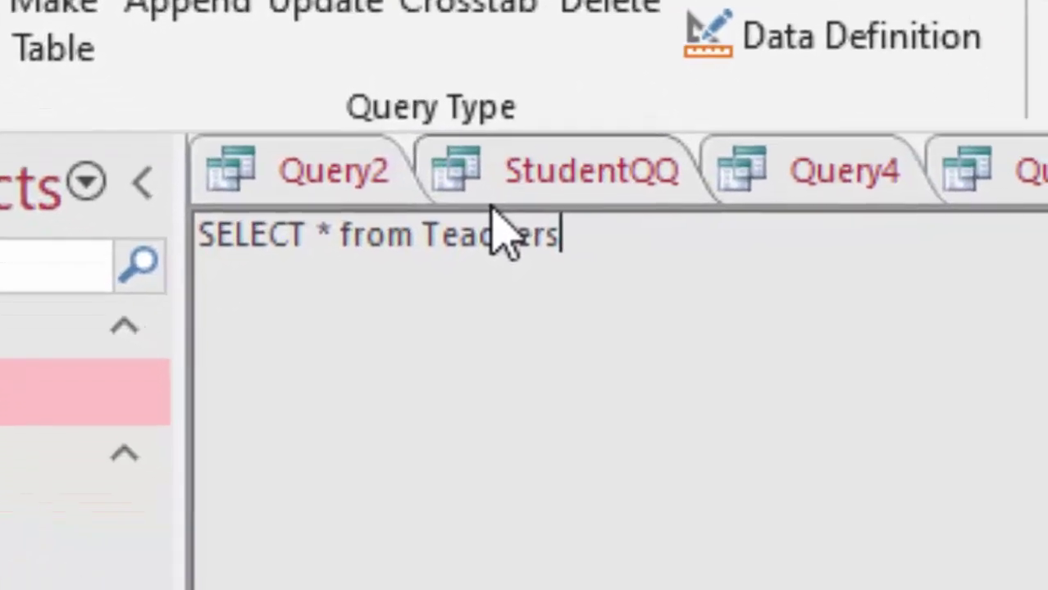
{"action": "key", "text": "Return"}
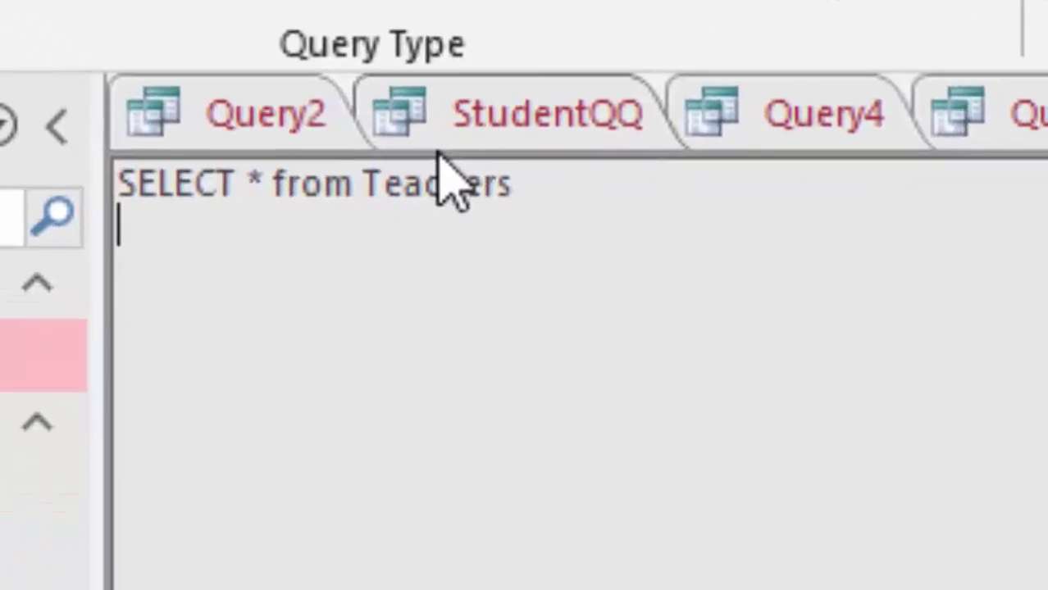
{"action": "type", "text": "where "}
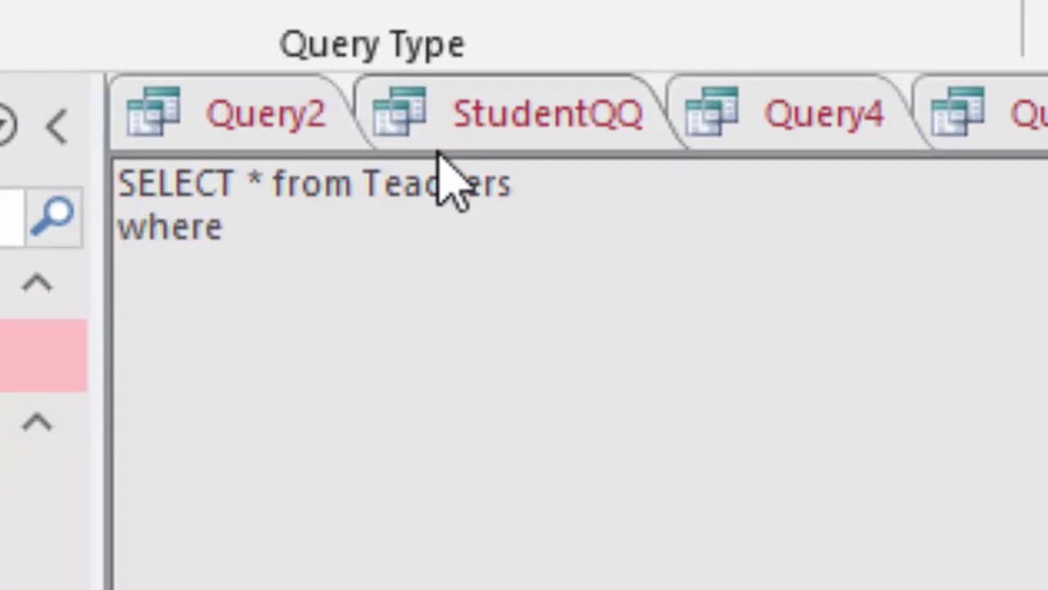
{"action": "type", "text": "Age "}
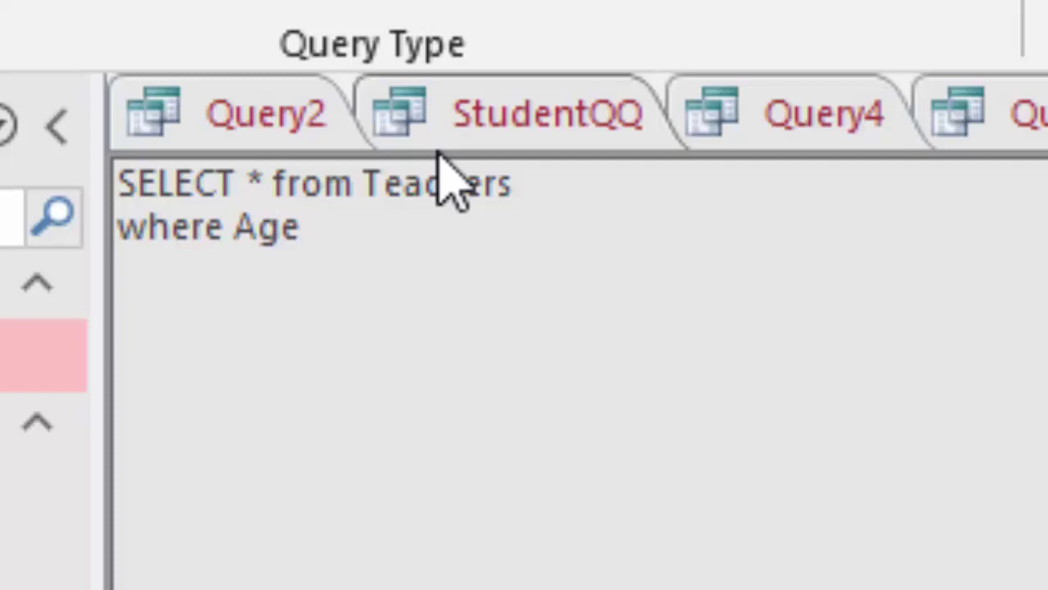
{"action": "type", "text": "B"}
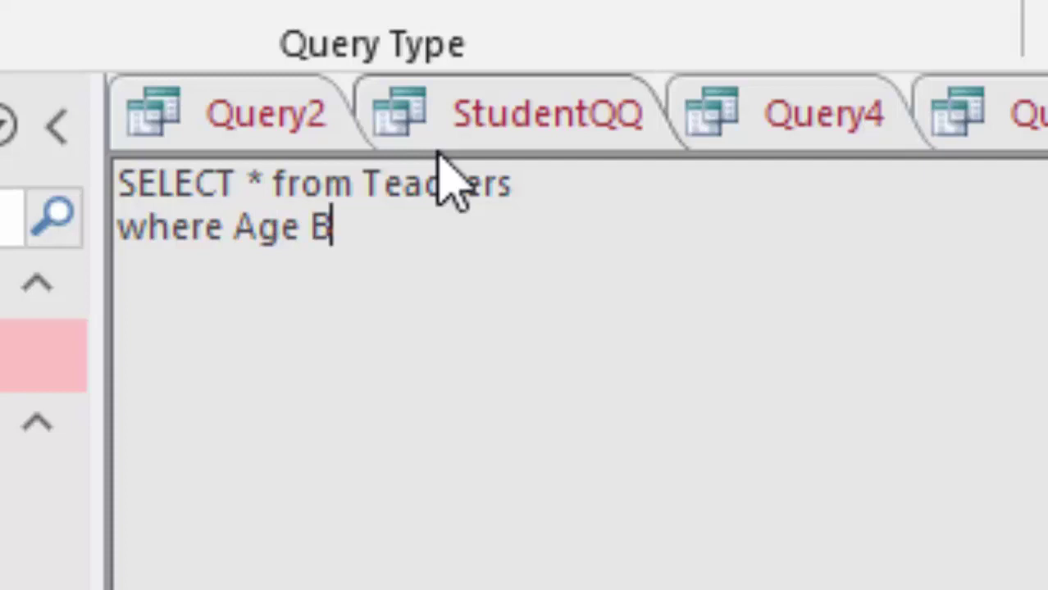
{"action": "type", "text": "ETWEE"}
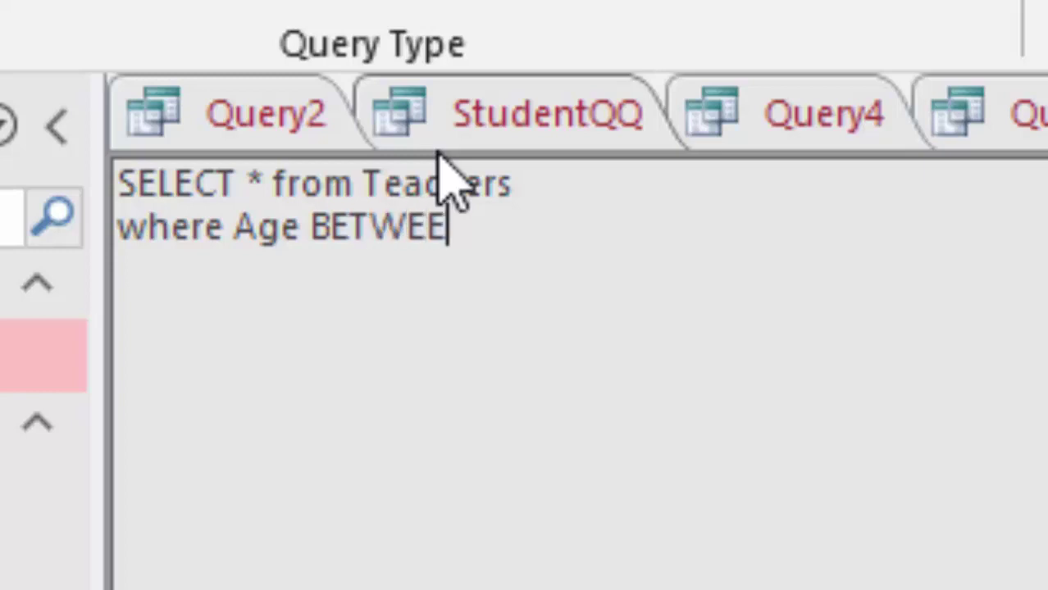
{"action": "type", "text": "N"}
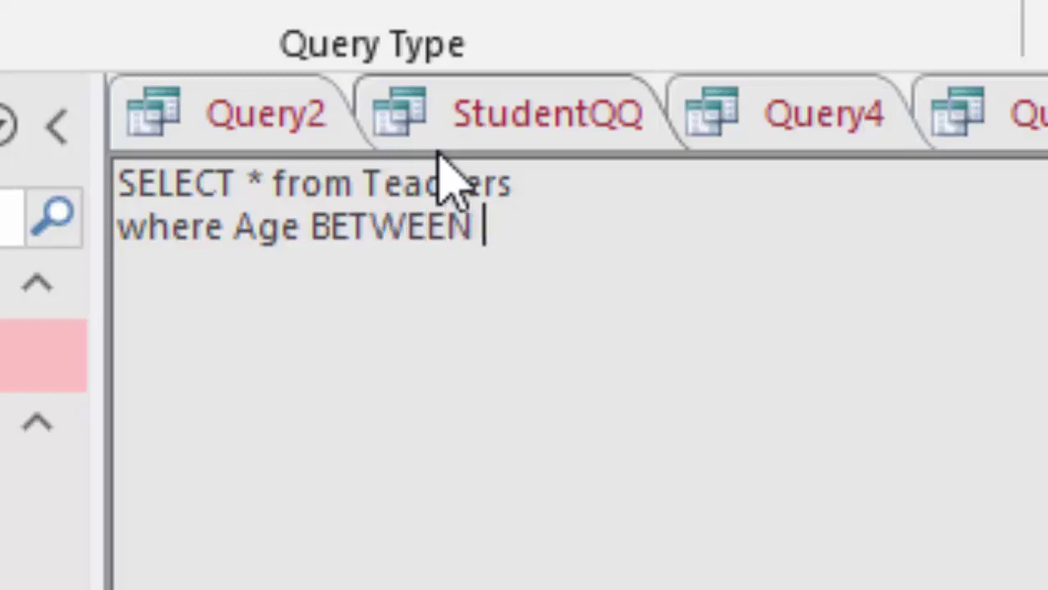
{"action": "type", "text": " 50 "}
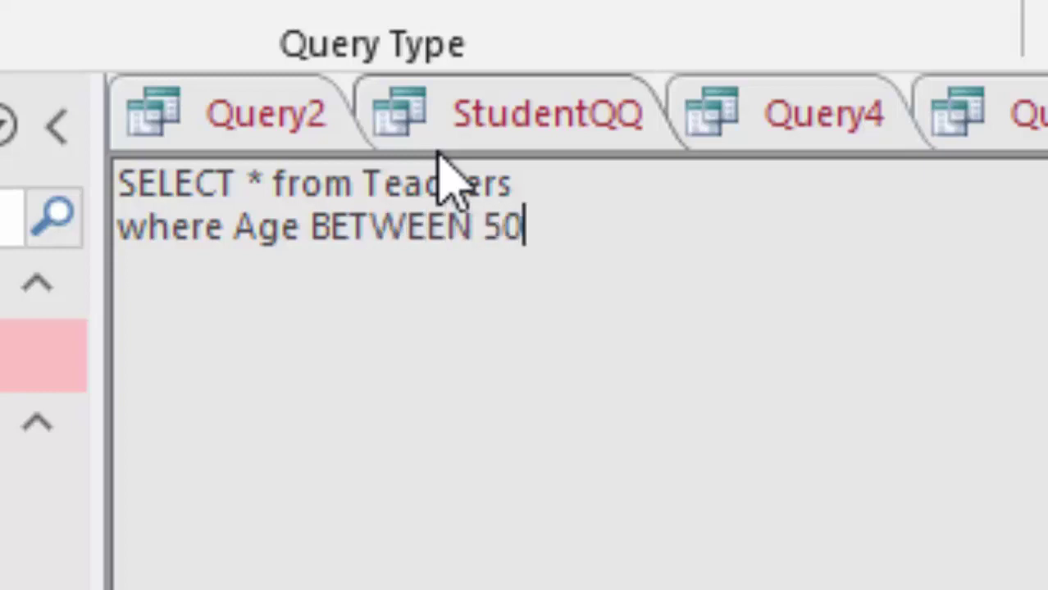
{"action": "type", "text": "AN"}
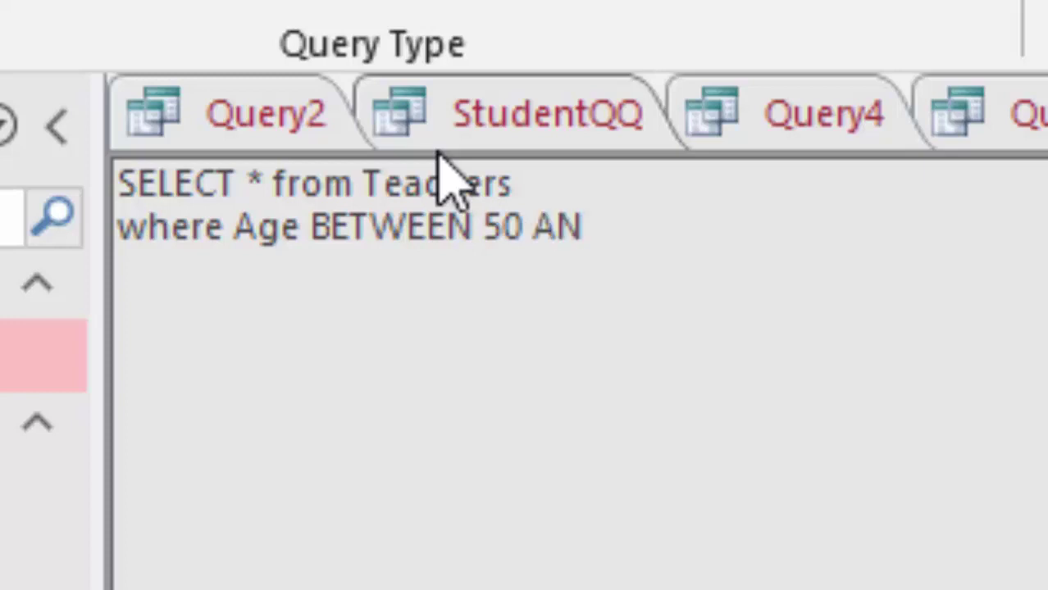
{"action": "key", "text": "BackSpace"}
{"action": "key", "text": "BackSpace"}
{"action": "key", "text": "BackSpace"}
{"action": "key", "text": "BackSpace"}
{"action": "key", "text": "BackSpace"}
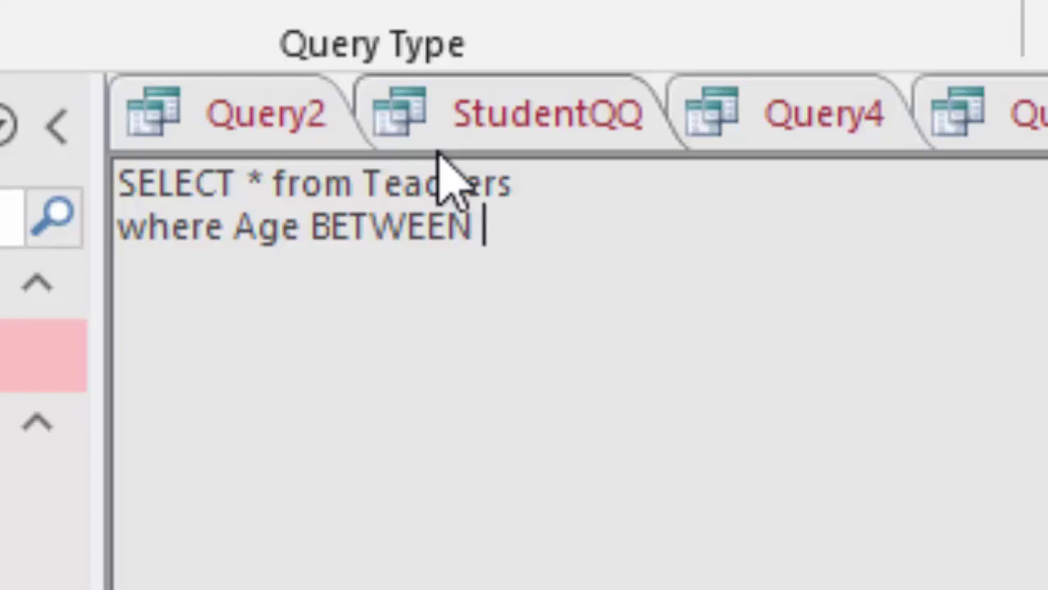
{"action": "type", "text": "40"}
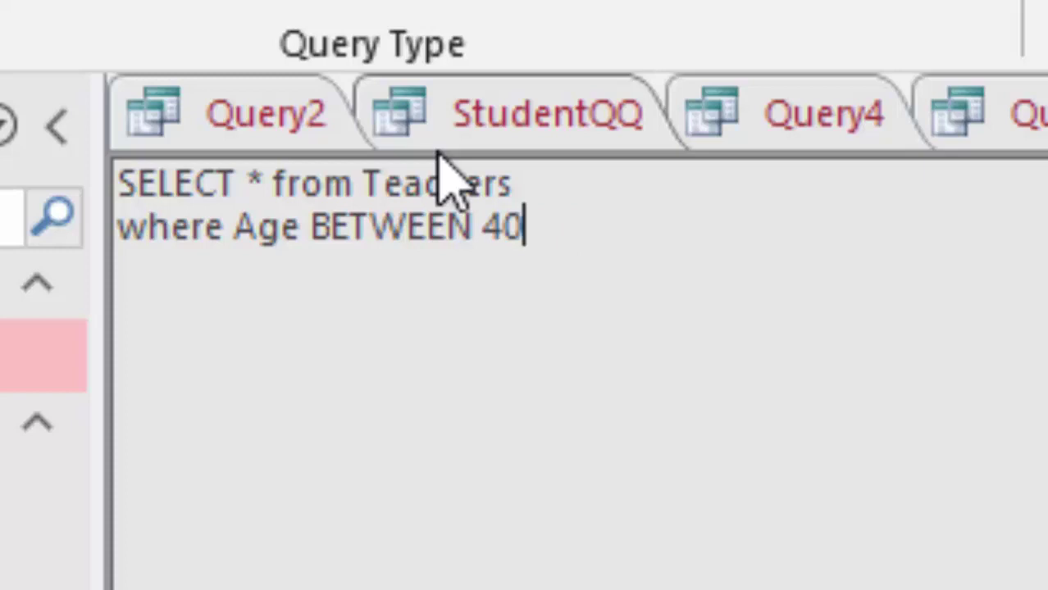
{"action": "type", "text": " AND "}
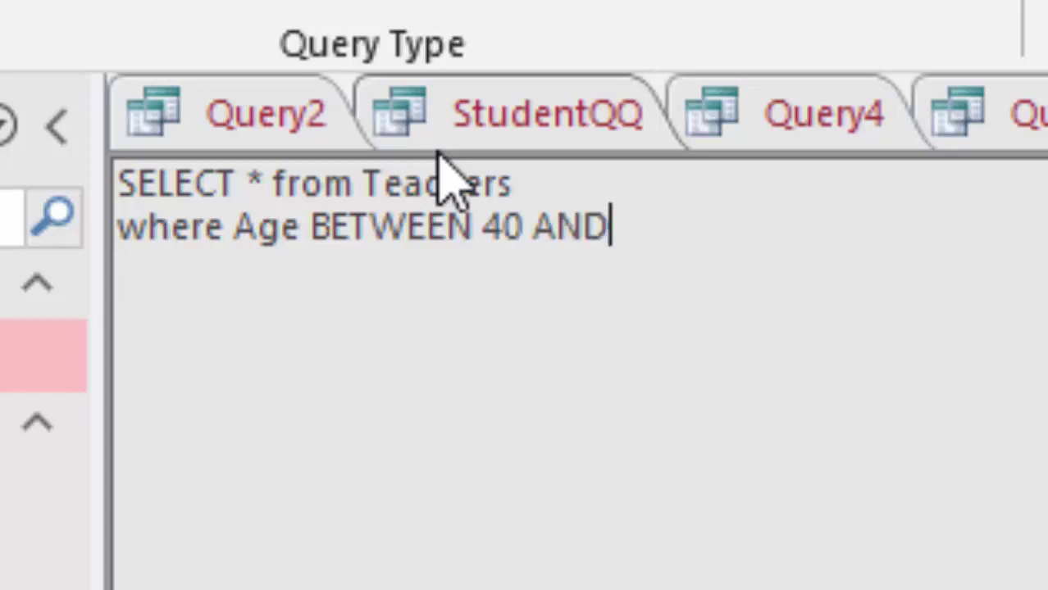
{"action": "type", "text": "5"}
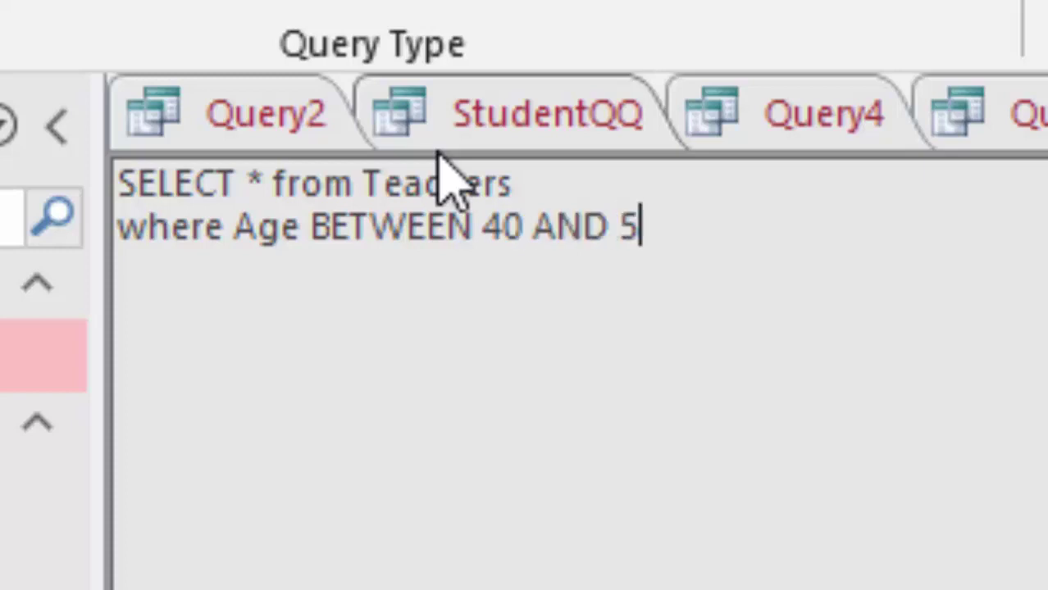
{"action": "type", "text": "0"}
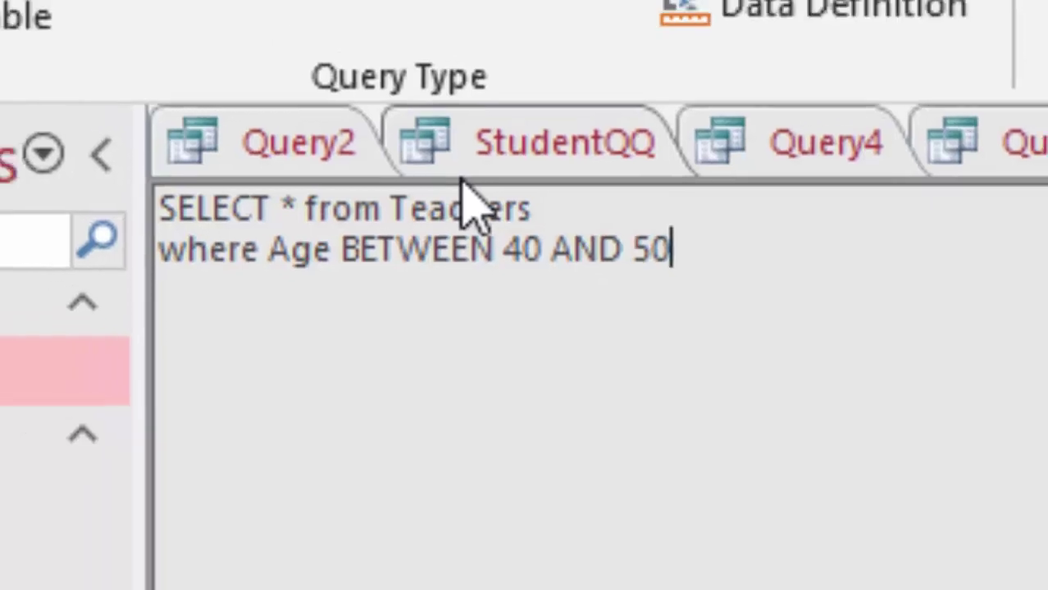
{"action": "type", "text": ";"}
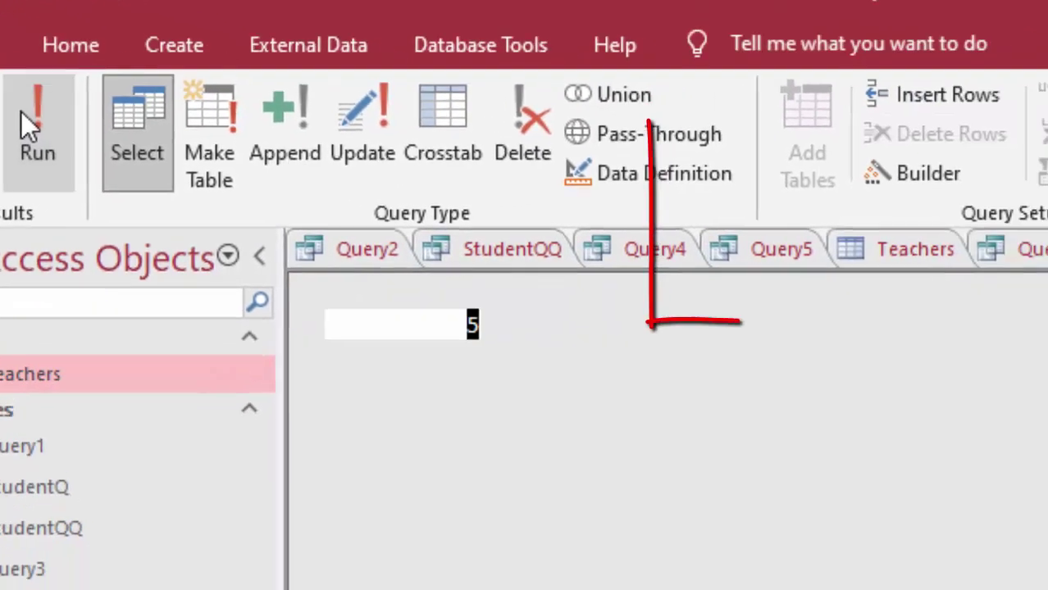
Run Query7, returning three teachers aged 42, 50 and 44.
{"action": "left_click", "coordinate": [121, 189]}
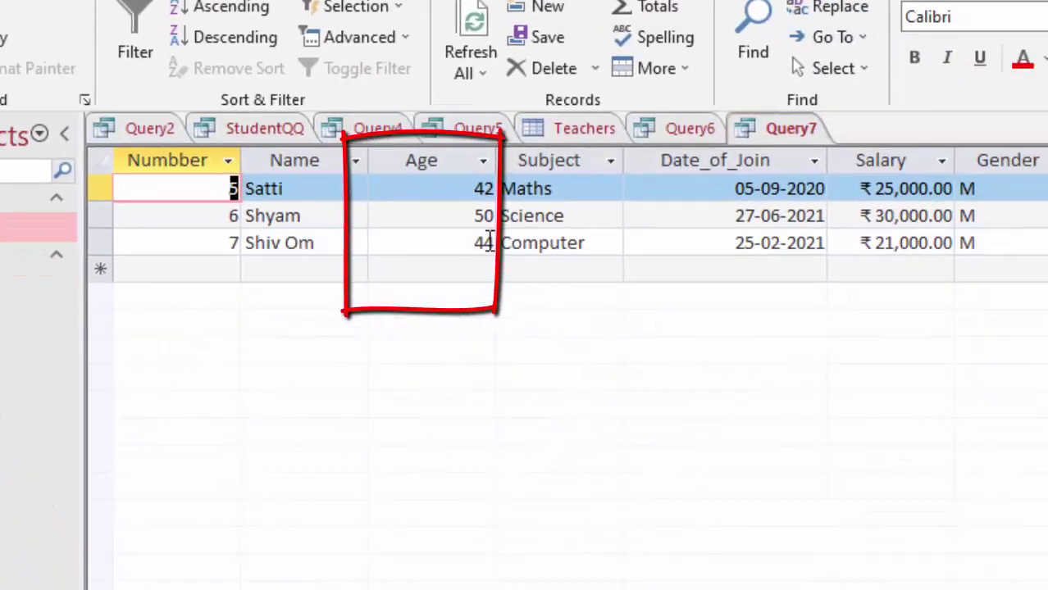
{"action": "left_click", "coordinate": [451, 190]}
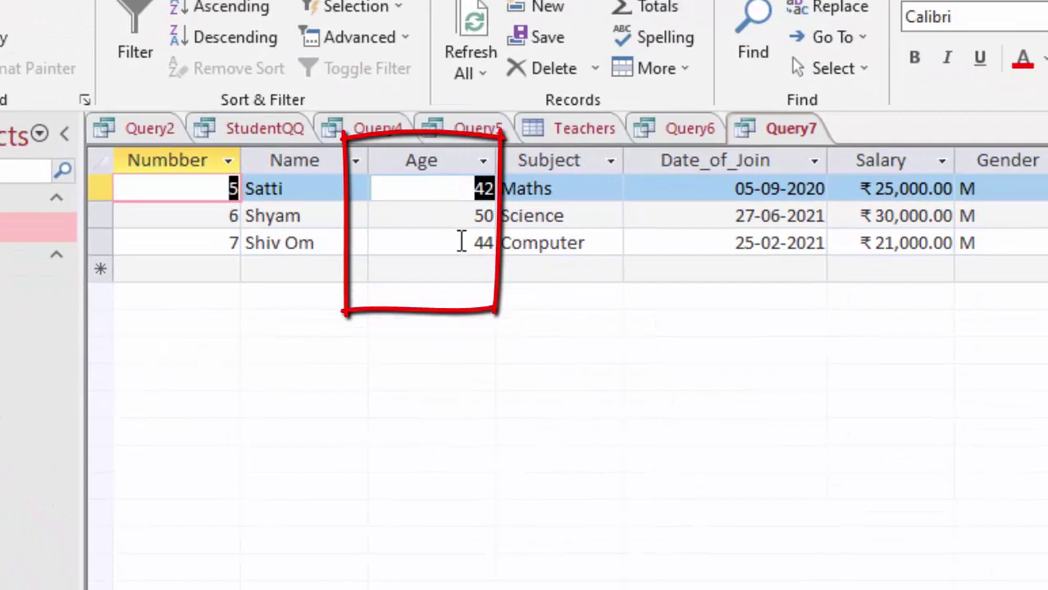